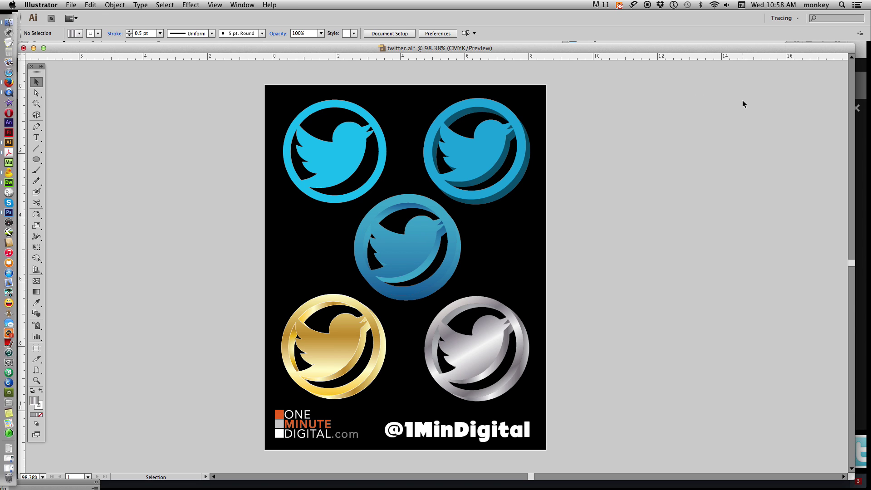
Step: Create a new Letter-size CMYK document, 8.5 by 11 in, with one portrait artboard
click(71, 5)
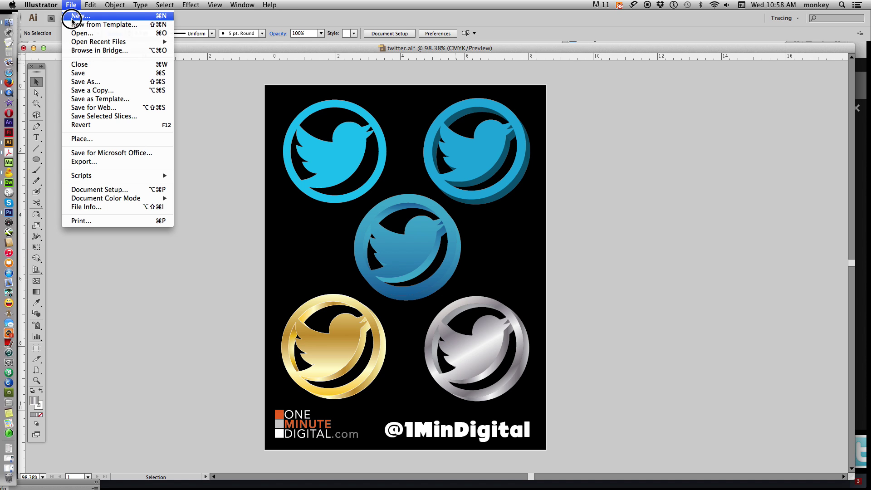
click(73, 16)
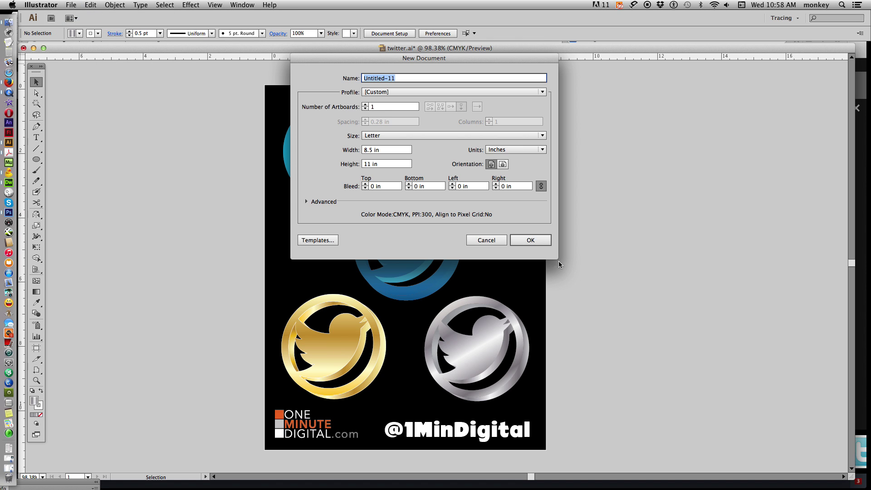
key(Return)
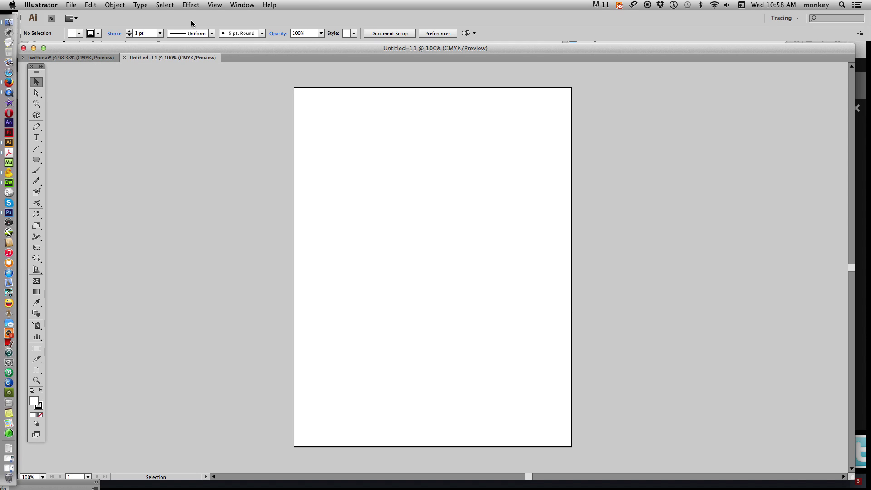
Step: Copy the Twitter bird image from the Bing image result in Firefox and paste it into the new Illustrator document
click(9, 82)
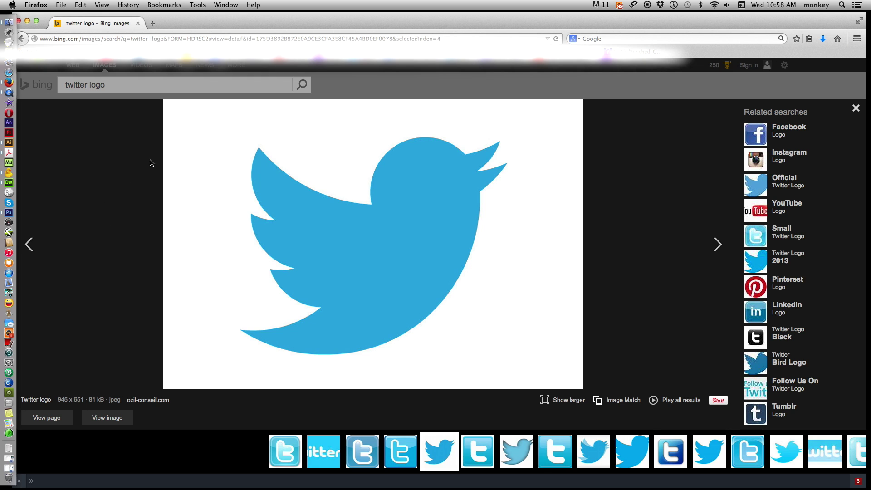
right_click(409, 204)
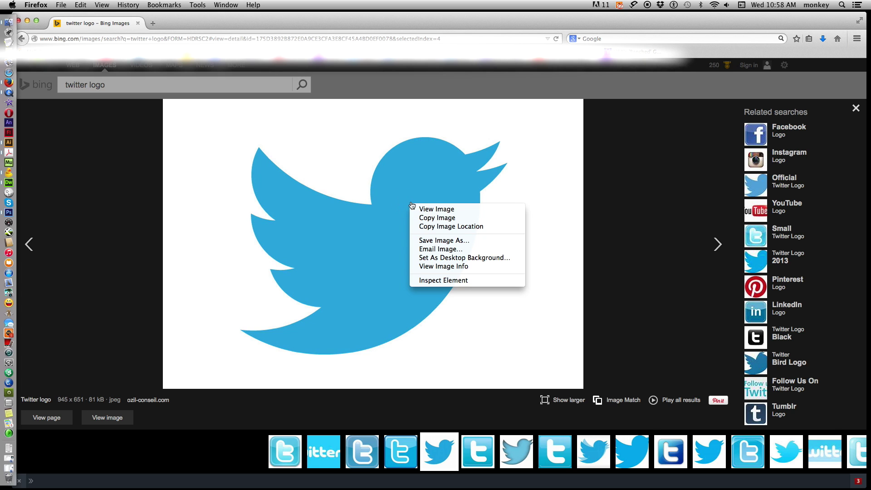
click(430, 218)
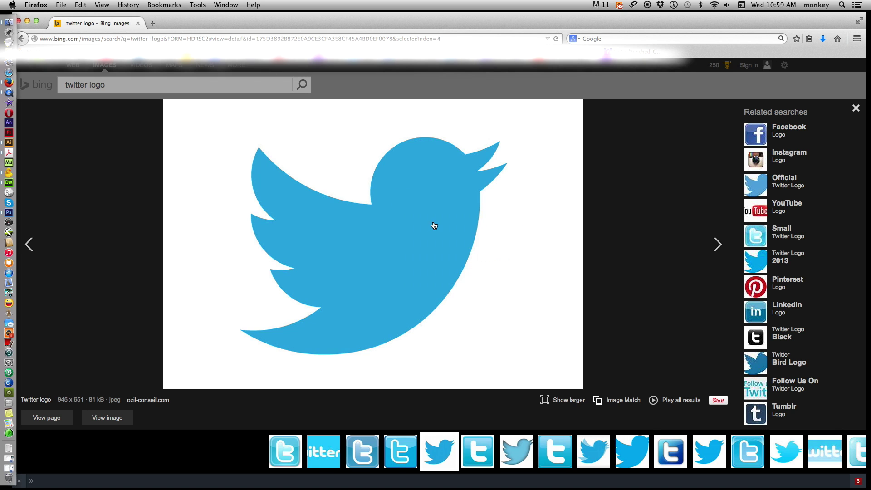
click(9, 142)
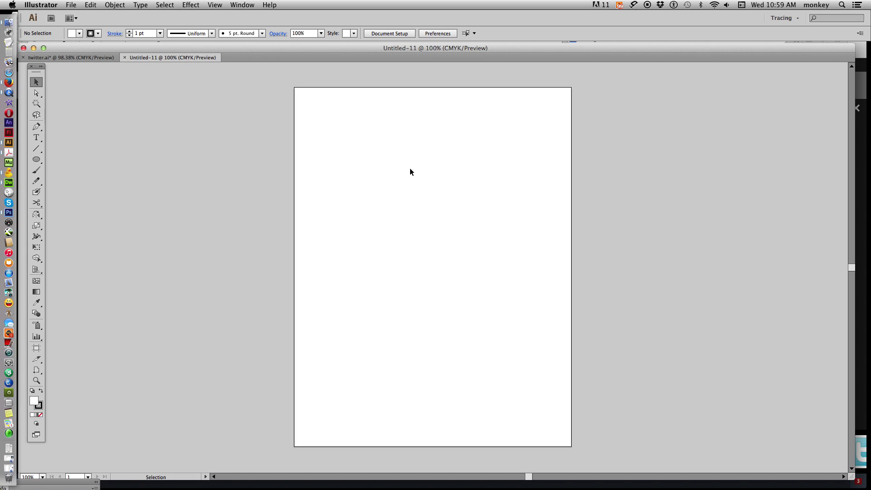
click(115, 5)
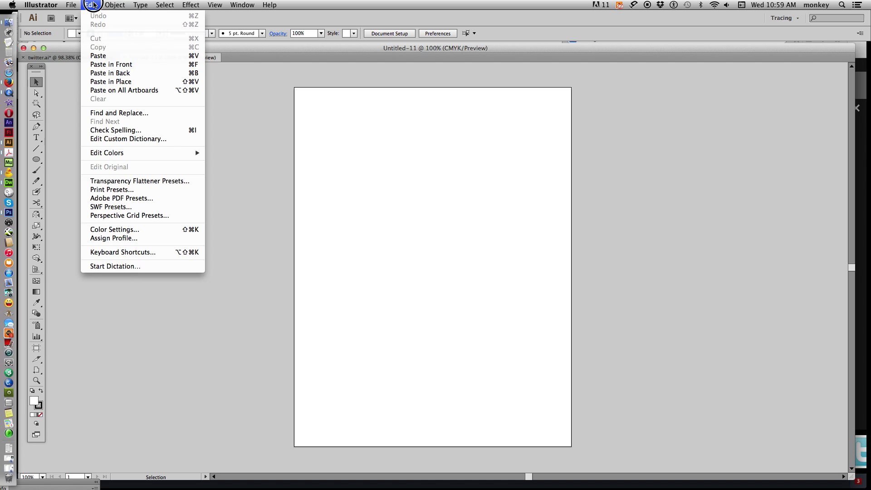
click(109, 55)
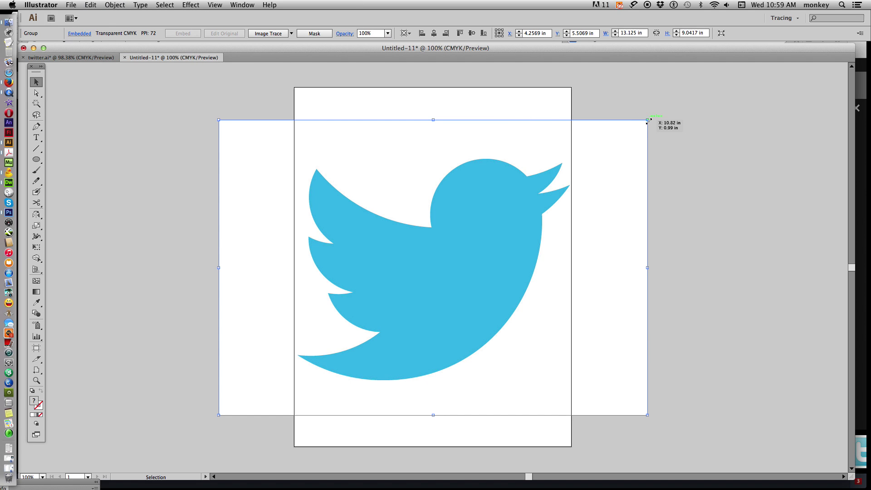
Step: Scale the pasted bird image proportionally to about 6.57 by 4.53 in and place it in the artboard's upper half
key(shift)
drag(647, 121, 405, 283)
drag(373, 310, 475, 185)
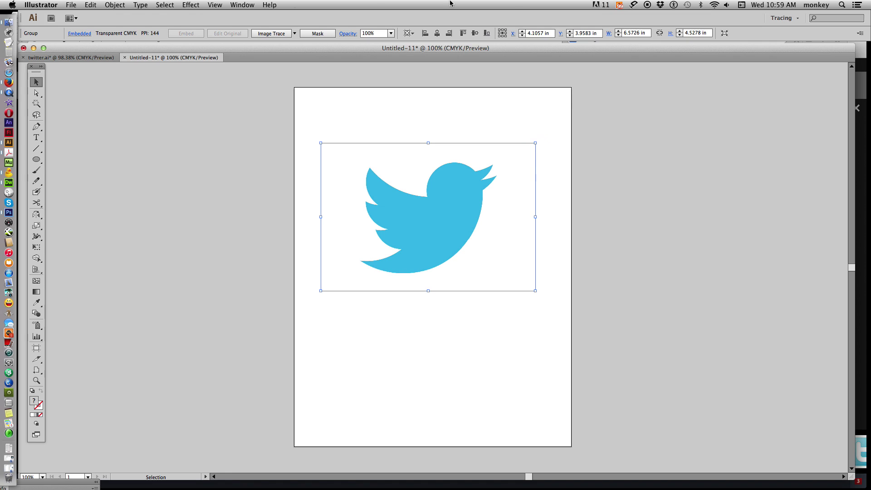
Step: Turn off Smart Guides and deselect the bird image
click(212, 5)
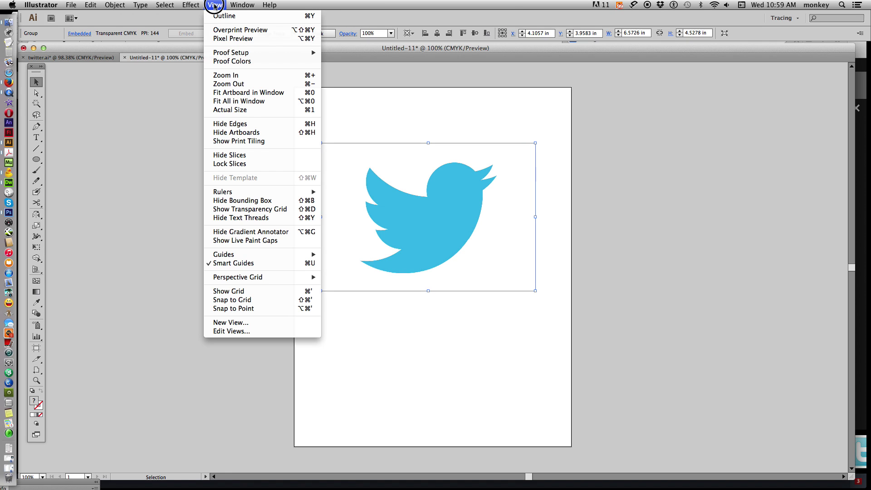
click(288, 261)
click(619, 195)
Step: Trace the bird image with the High Fidelity Photo preset and expand the tracing into editable paths
click(431, 231)
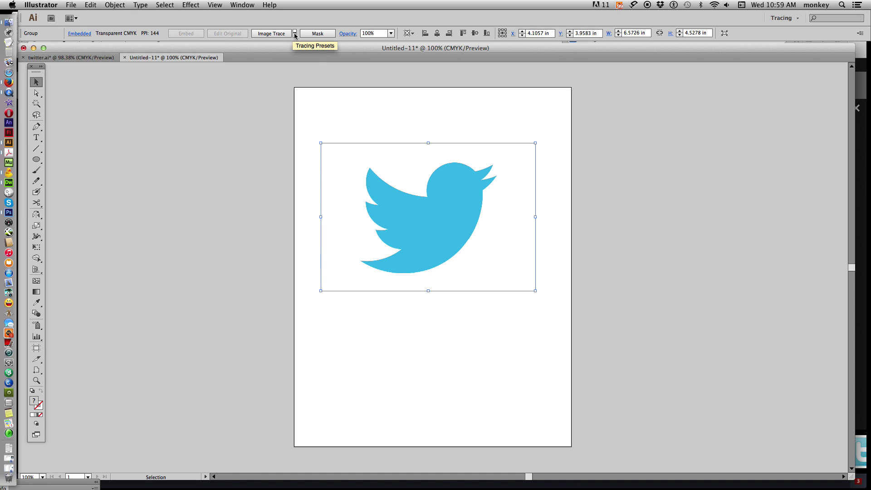
mouse_move(294, 35)
mouse_down()
mouse_move(309, 66)
mouse_move(350, 66)
mouse_up()
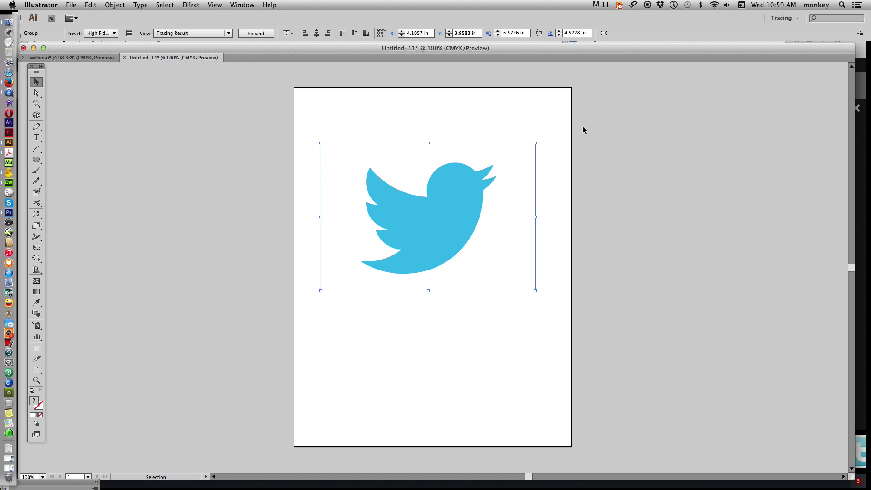
click(256, 34)
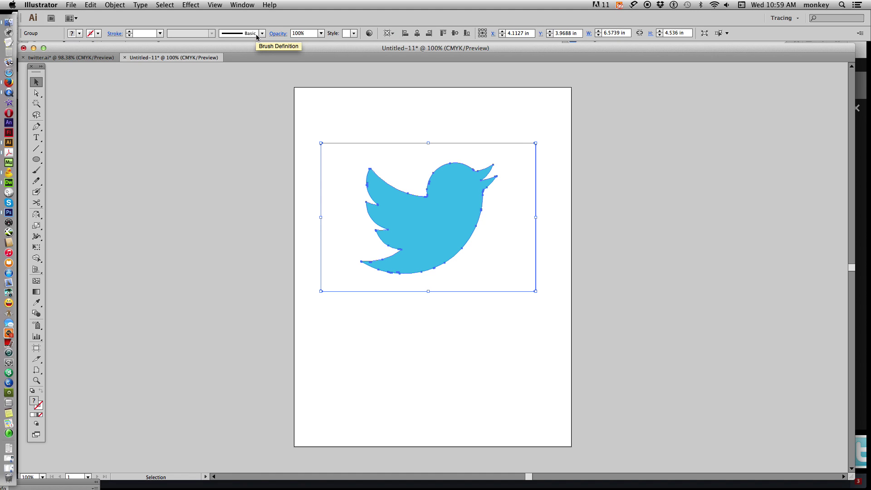
Step: Delete the white background path surrounding the traced bird
key(super+equal)
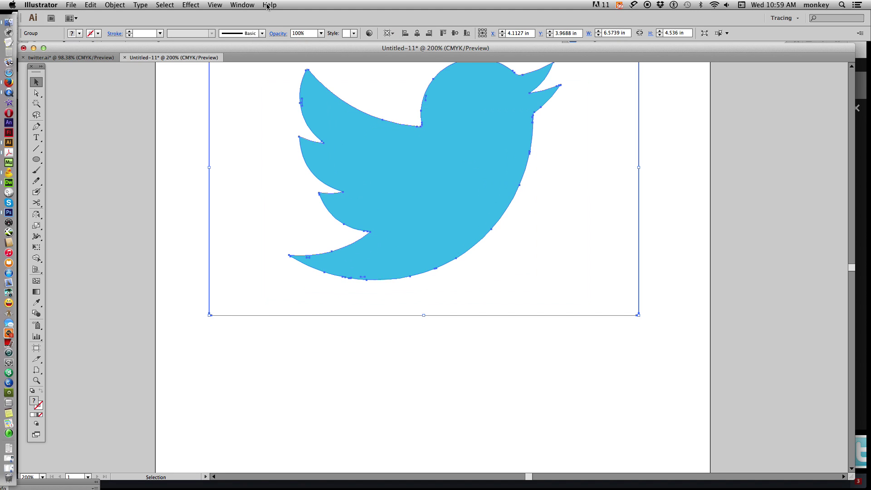
drag(504, 174, 499, 295)
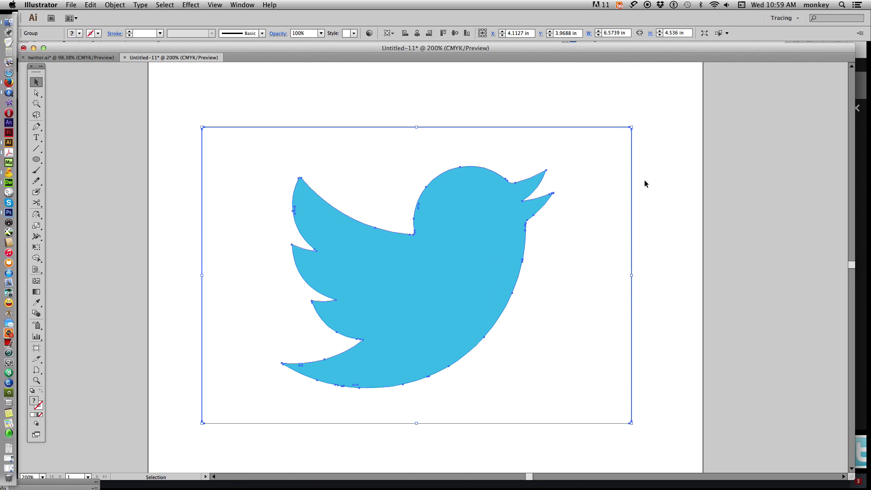
click(37, 93)
click(37, 94)
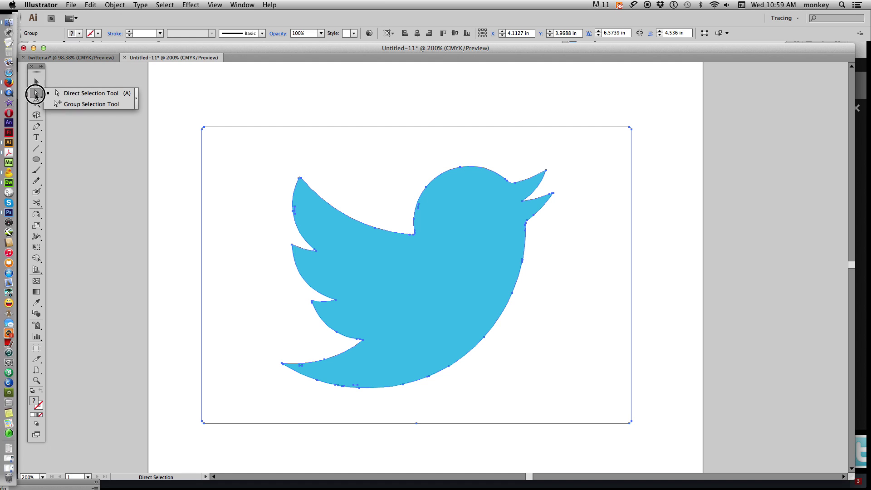
click(109, 104)
click(240, 138)
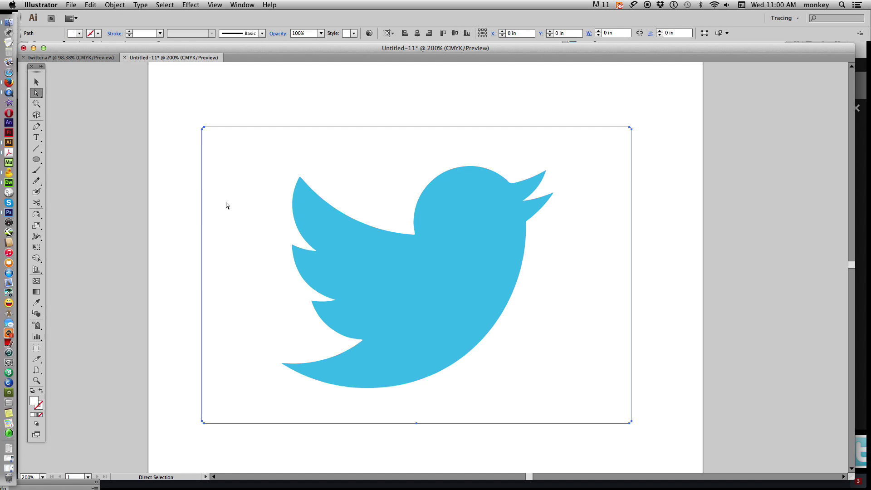
key(super+shift+a)
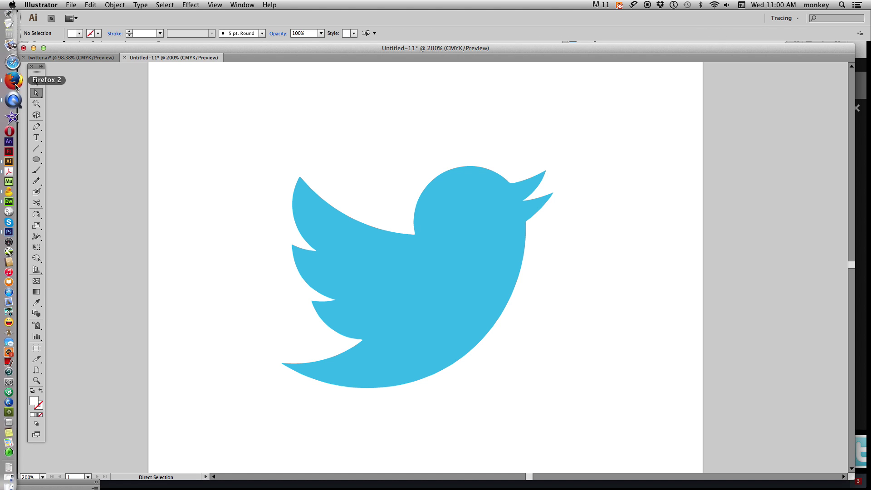
Step: Try recolouring the whole bird with a black fill and a white 1 pt stroke
click(37, 81)
click(413, 236)
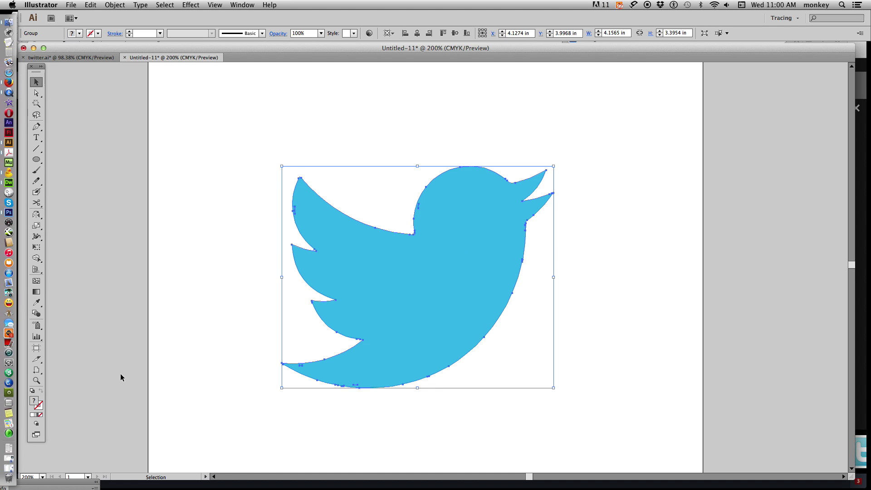
click(32, 390)
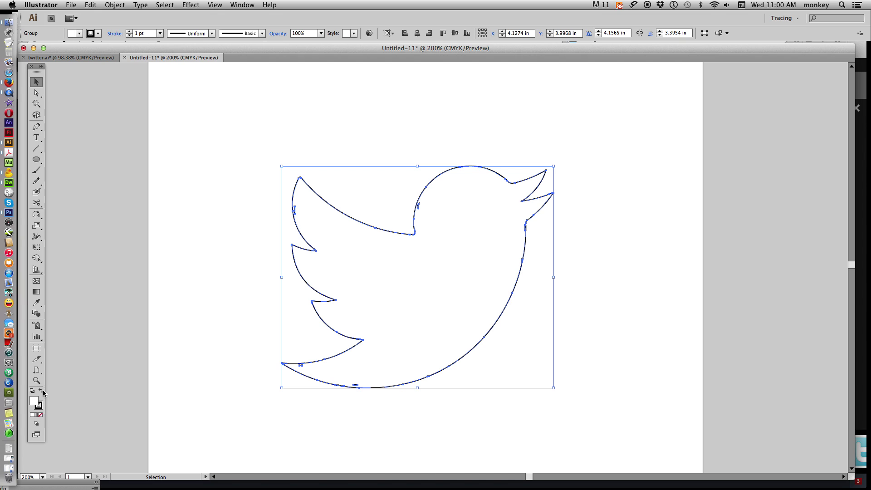
click(41, 390)
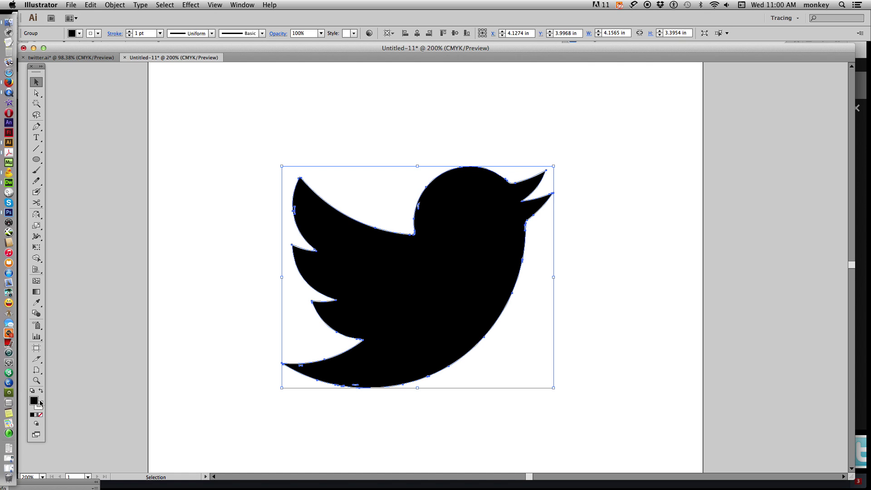
Step: Undo the bird's black-and-white recolouring and remove the white background path around the blue bird again
key(super+z)
key(super+z)
key(super+z)
click(36, 93)
click(239, 130)
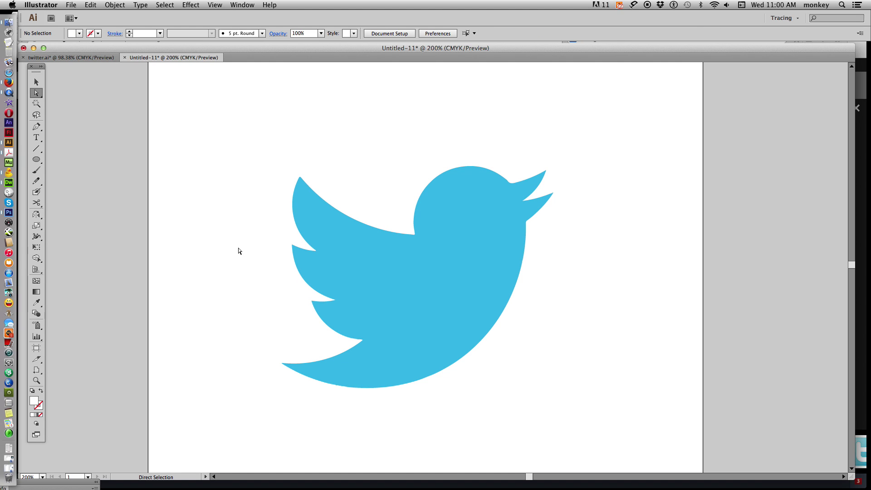
Step: Draw a circle about 5.14 in wide over the bird and move it sideways to uncover the wing
scroll(350, 179, left, 2)
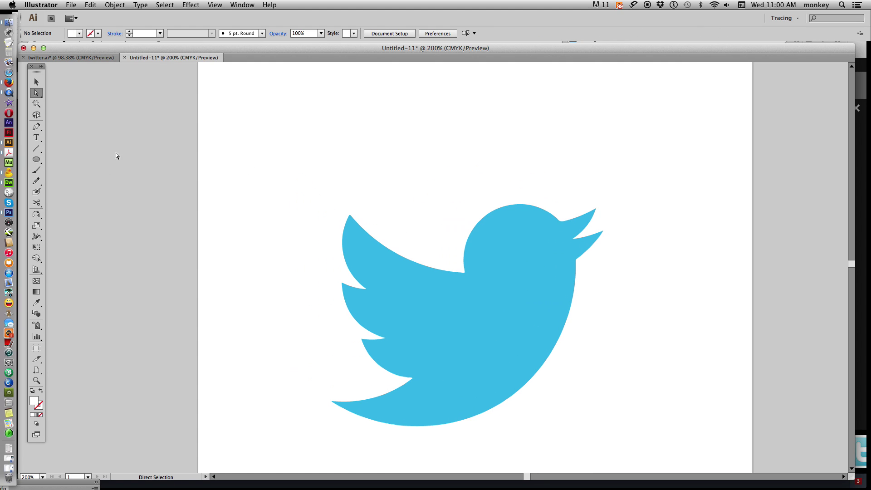
click(36, 160)
drag(36, 161, 86, 181)
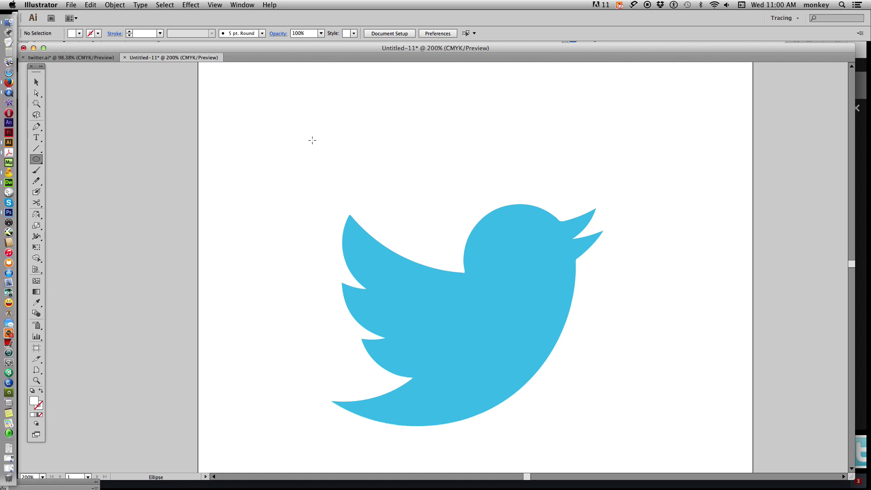
drag(303, 130, 639, 402)
click(38, 81)
drag(461, 258, 557, 257)
Step: Apply the bird's blue to the circle as an outline without fill and move the circle back around the bird
click(37, 304)
click(381, 270)
click(38, 81)
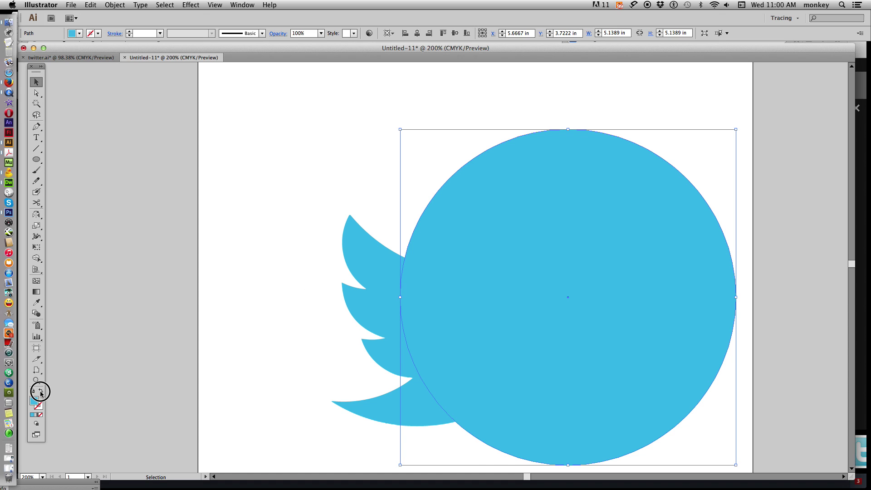
click(41, 392)
mouse_move(688, 180)
mouse_down()
mouse_move(566, 173)
mouse_move(574, 177)
mouse_up()
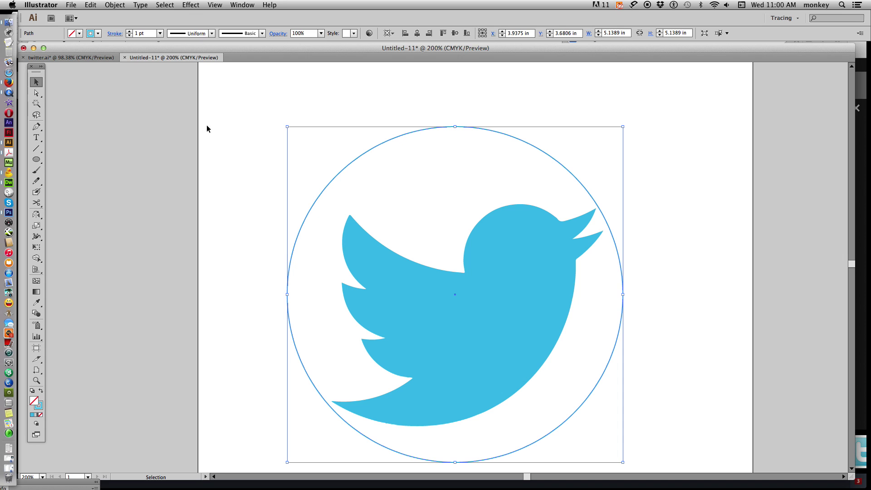
Step: Set the circle's stroke weight to 26 pt and deselect it
click(245, 5)
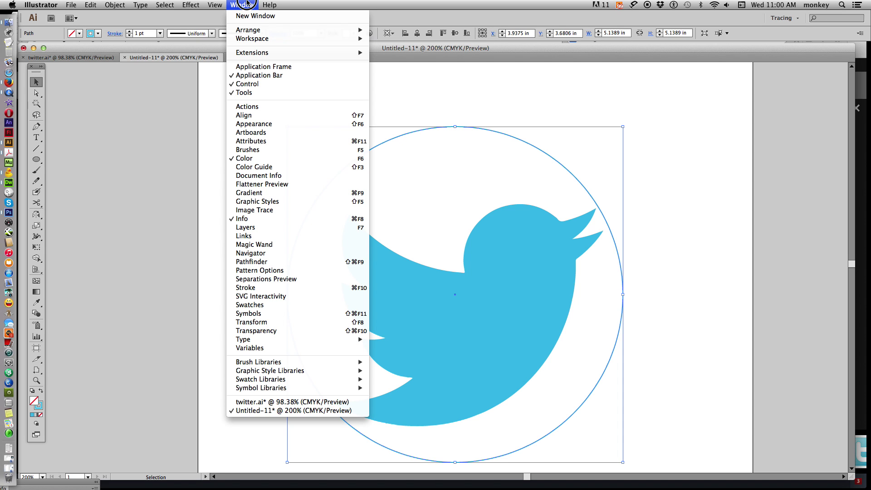
click(256, 287)
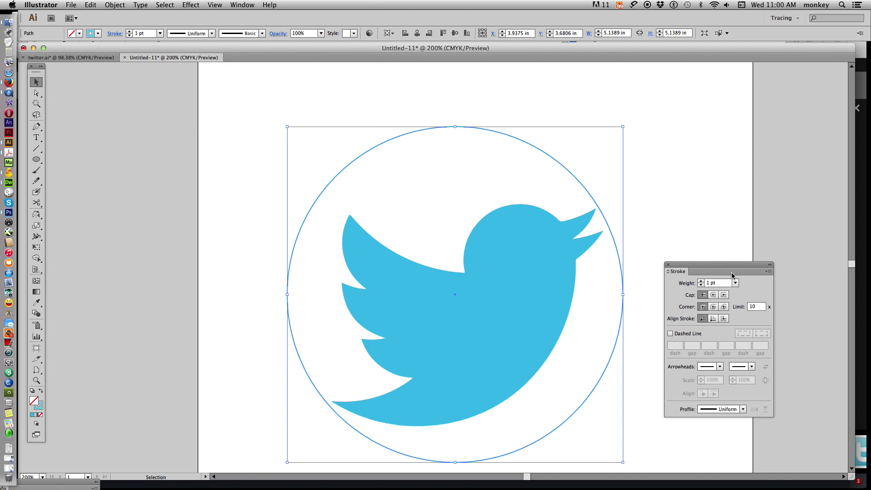
drag(710, 263, 724, 93)
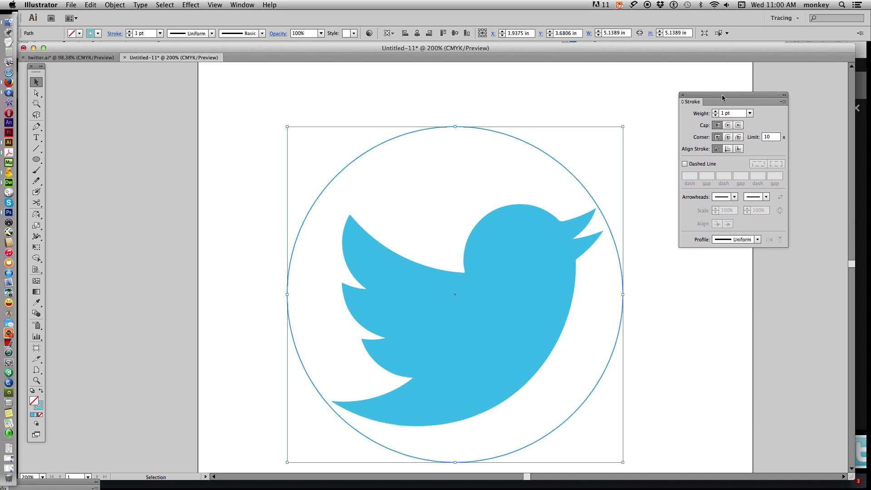
click(715, 111)
click(715, 111)
click(715, 112)
click(715, 112)
click(715, 111)
click(715, 111)
click(715, 111)
click(715, 112)
click(715, 112)
click(716, 111)
click(715, 112)
click(715, 111)
click(715, 111)
click(715, 111)
click(715, 112)
click(715, 111)
click(715, 112)
click(715, 111)
click(715, 111)
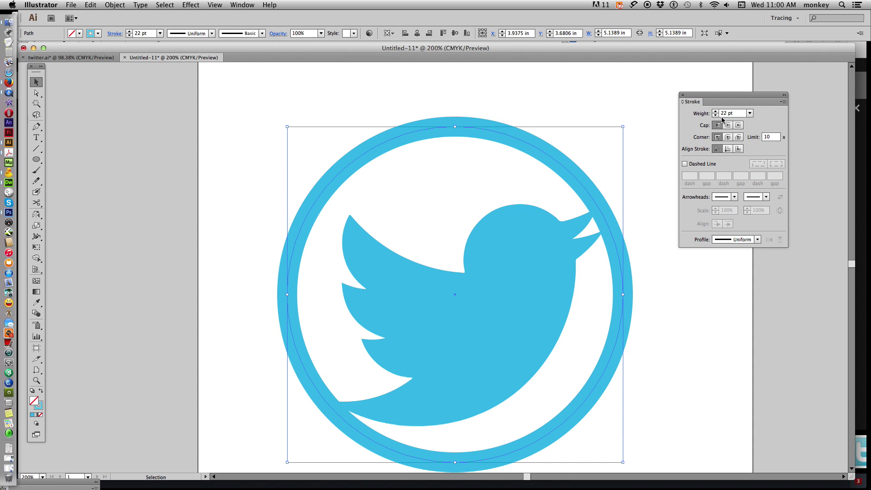
click(716, 112)
click(715, 112)
click(715, 112)
click(715, 112)
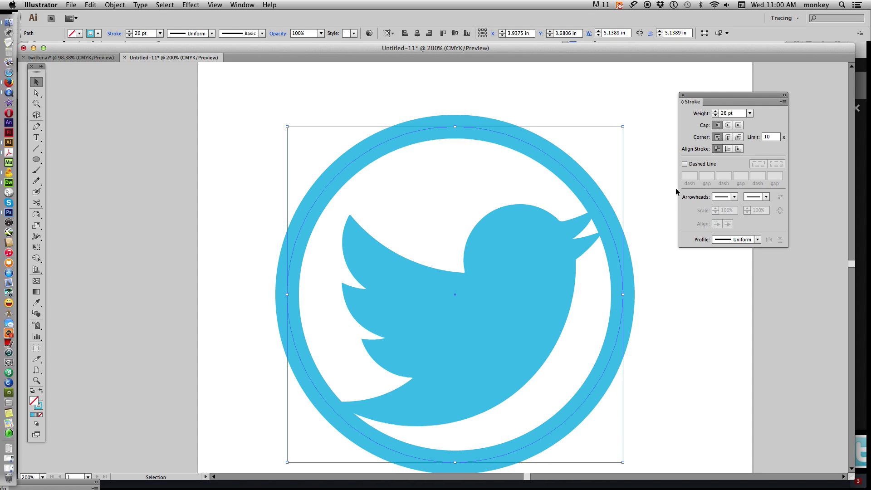
click(442, 99)
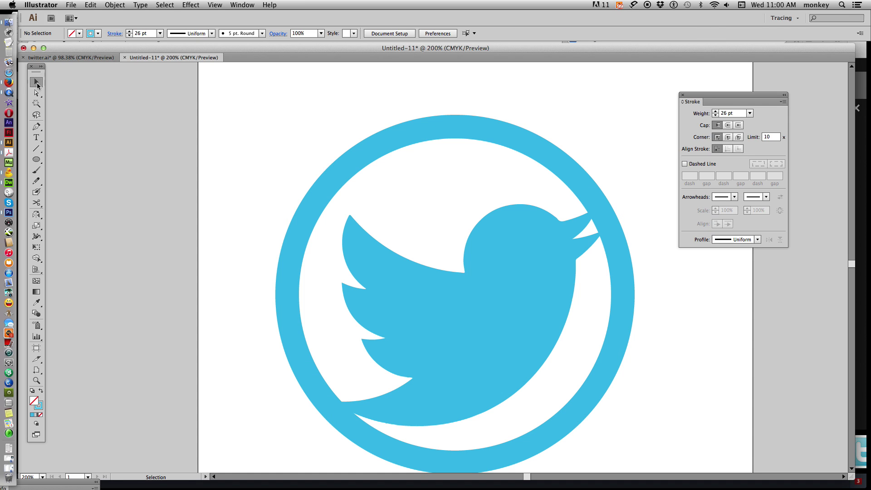
Step: Enlarge the bird to about 4.33 by 3.54 in and shift it so its wing, beak and tail tips overlap the ring
drag(498, 288, 492, 281)
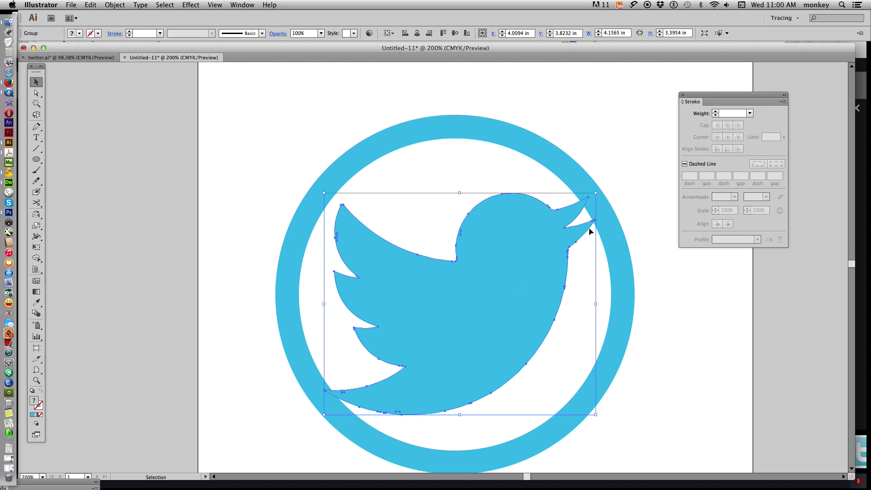
mouse_move(533, 256)
mouse_down()
mouse_move(526, 248)
mouse_move(532, 251)
mouse_up()
drag(323, 186, 313, 178)
key(space)
drag(564, 272, 502, 219)
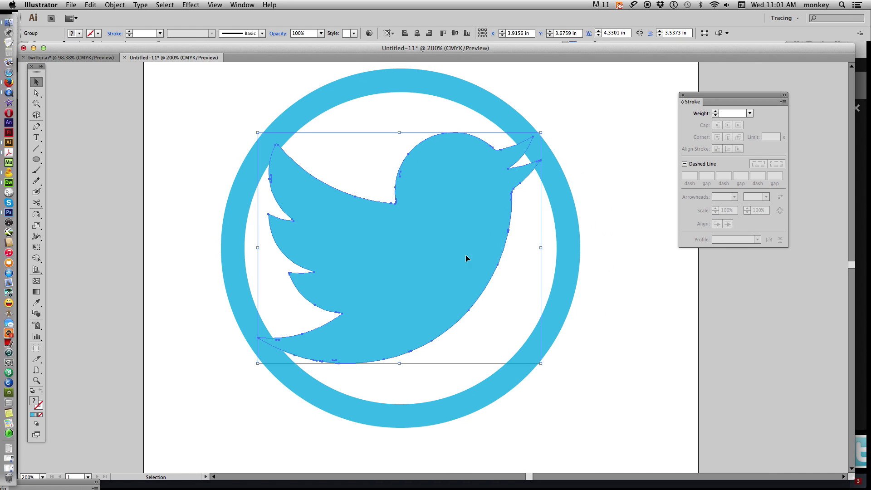
Step: Lower the bird inside the ring, enlarge it to about 4.39 by 3.58 in, and deselect it
drag(419, 315, 421, 327)
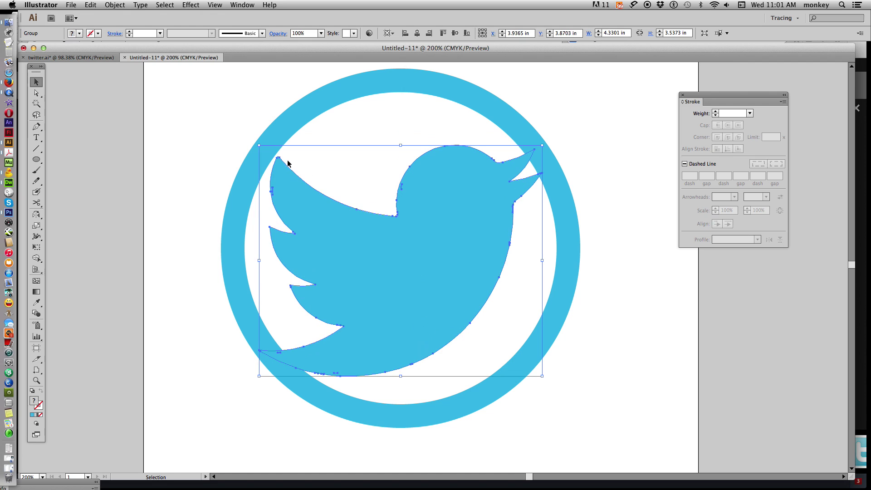
drag(256, 141, 256, 142)
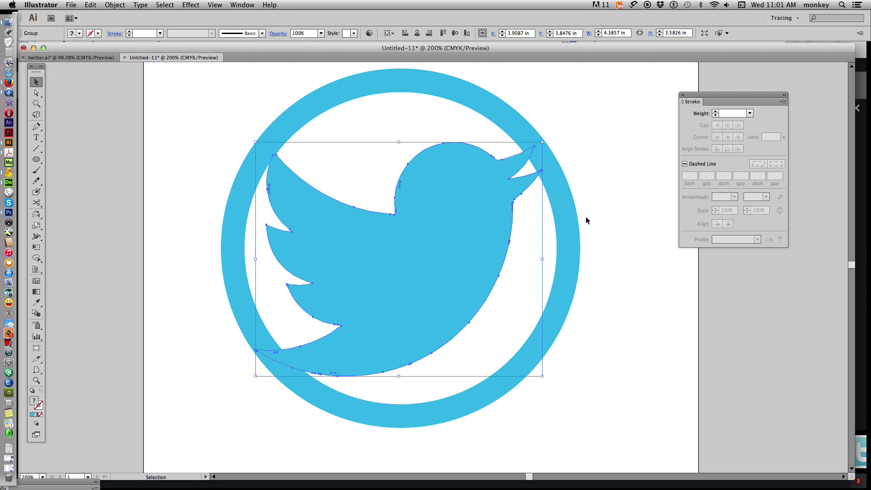
drag(466, 297, 467, 300)
click(633, 299)
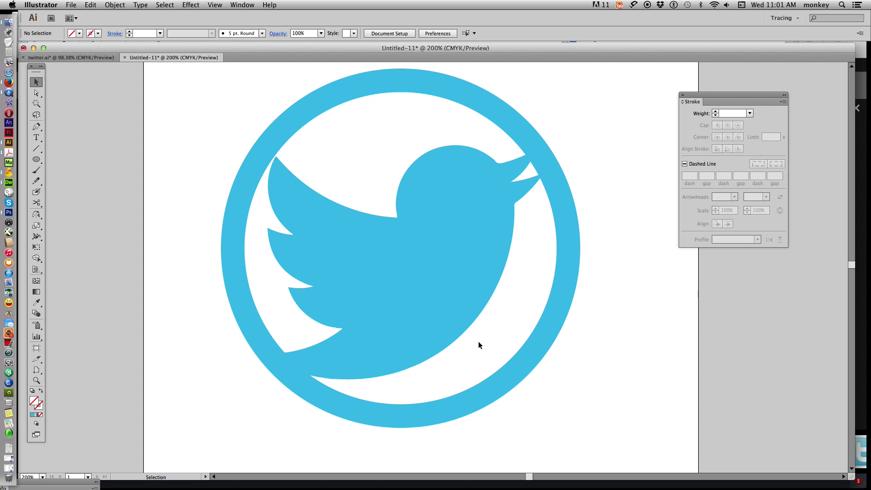
Step: Undo the accidental shift of the ring and convert its stroke to a filled shape with Outline Stroke
drag(341, 92, 344, 93)
key(super+z)
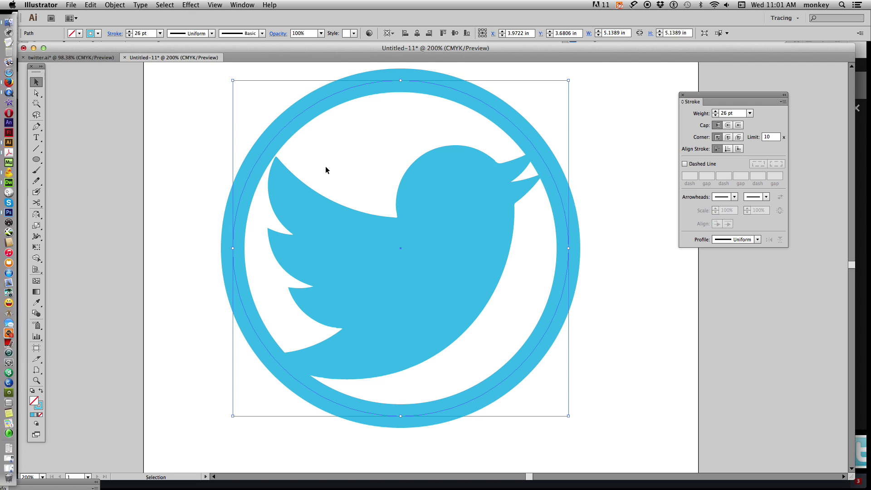
click(115, 4)
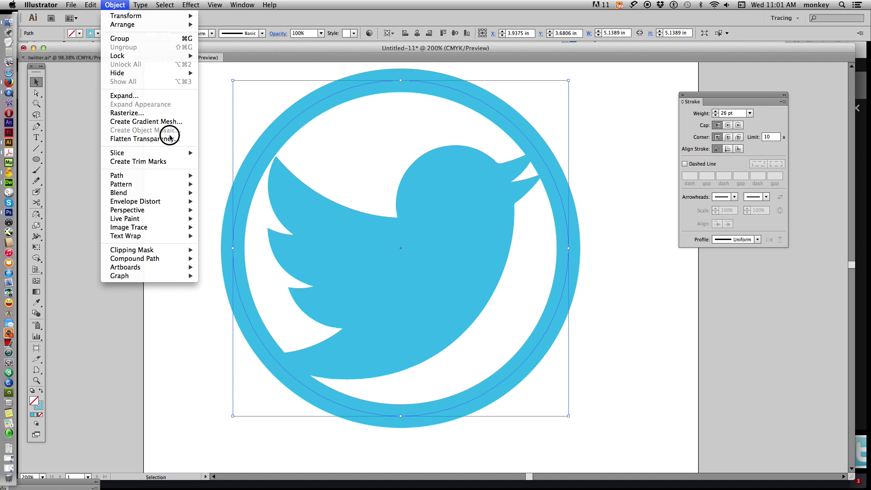
mouse_move(168, 175)
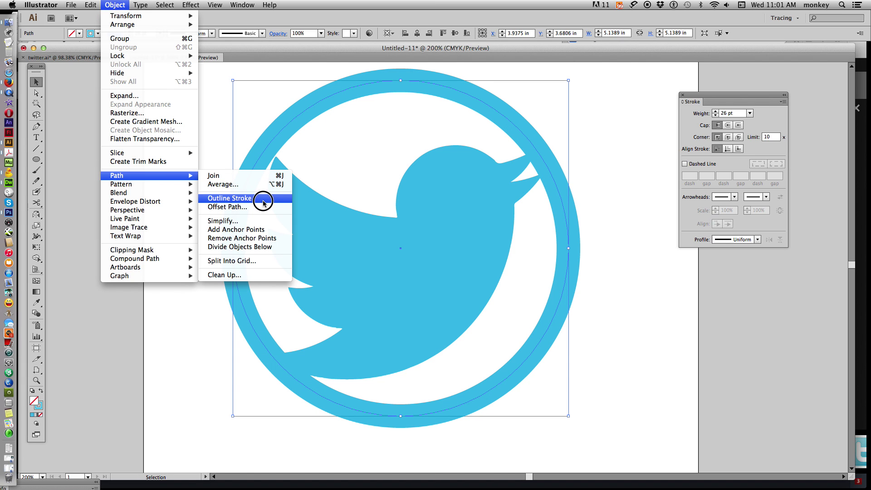
click(263, 198)
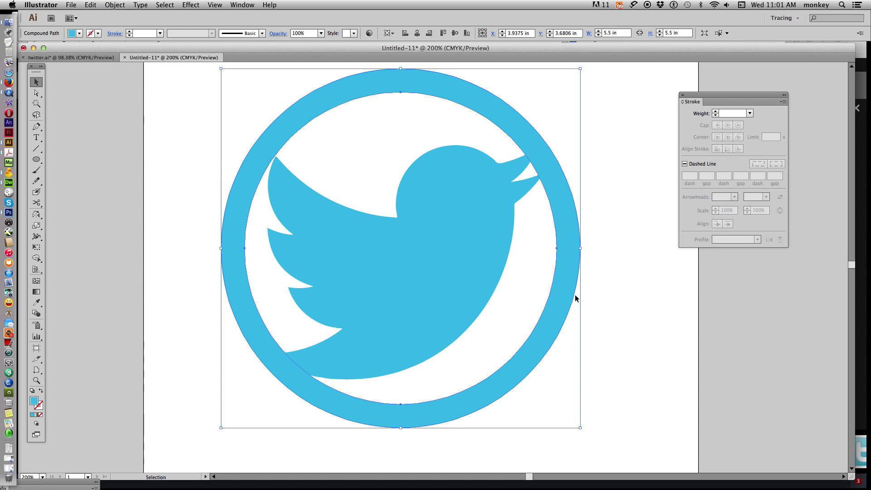
Step: Enlarge the bird to about 4.49 by 3.67 in and position it so its wing, beak and tail tips overlap the ring
click(319, 202)
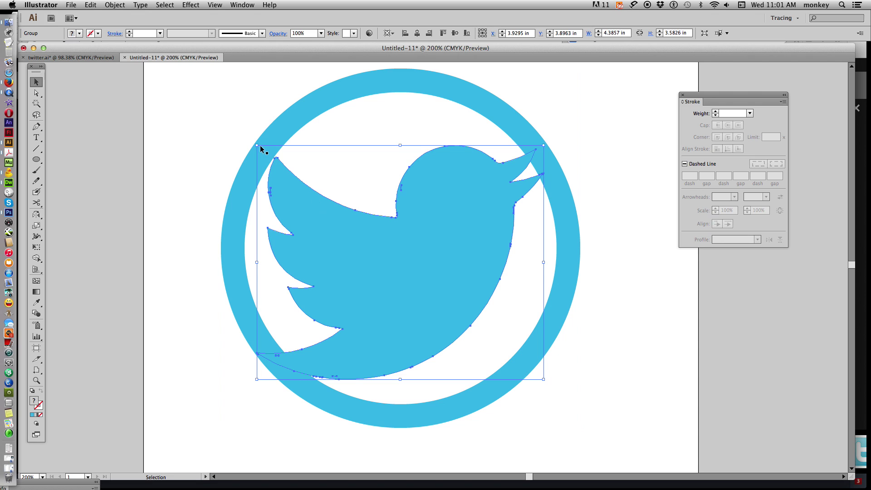
drag(261, 147, 255, 143)
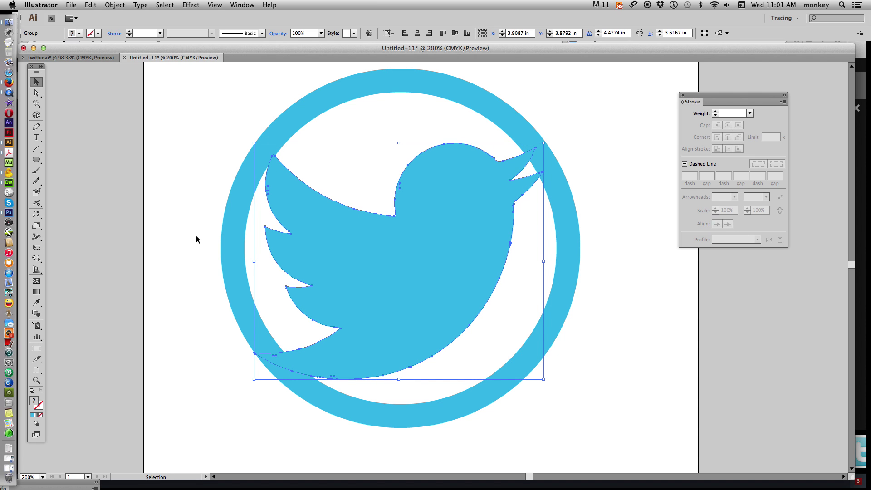
click(458, 258)
click(619, 402)
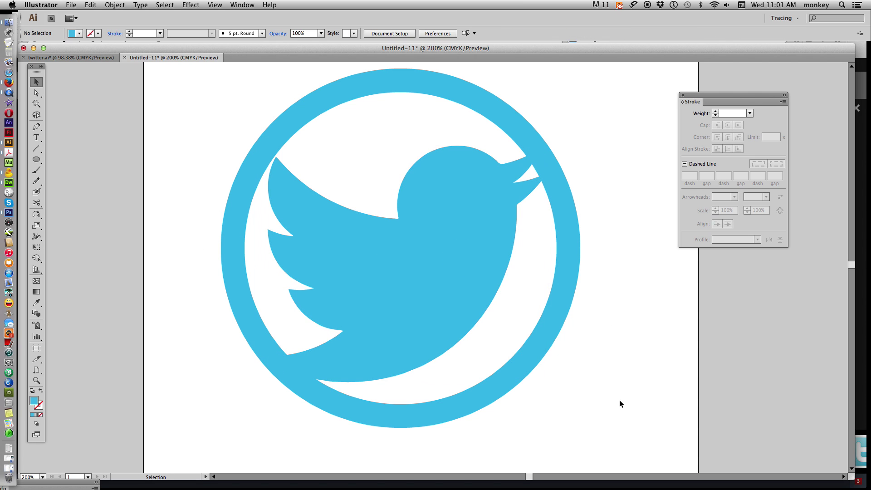
click(282, 181)
drag(254, 141, 250, 138)
drag(481, 253, 489, 256)
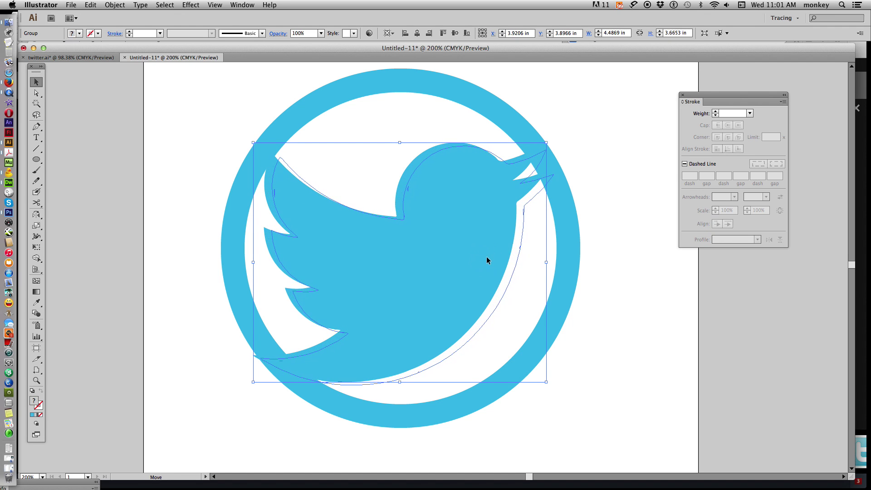
click(612, 265)
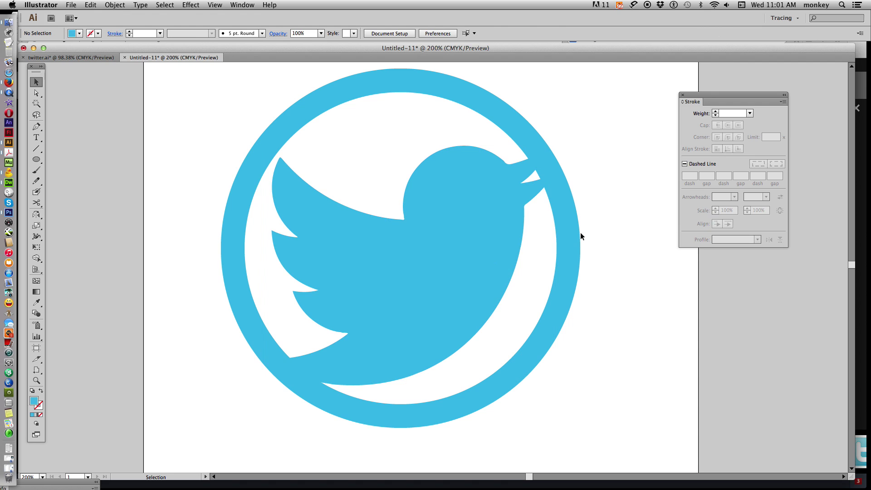
click(292, 191)
click(611, 291)
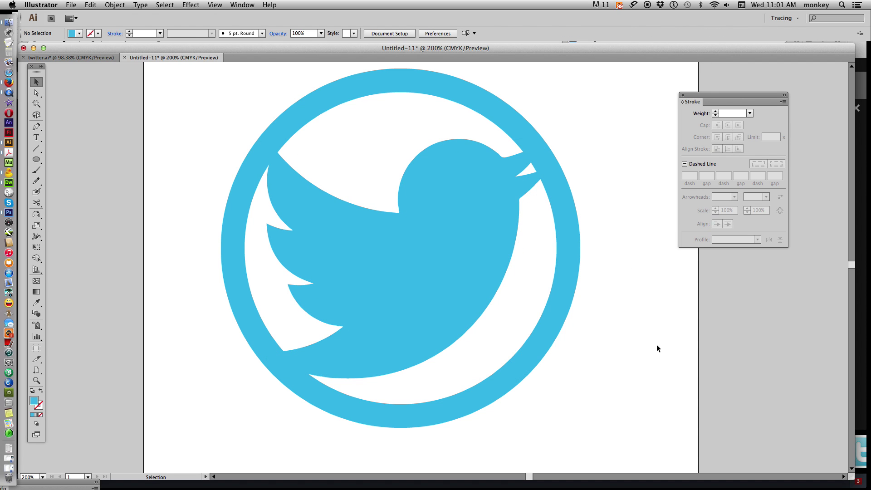
Step: Select the bird and the ring together and unite them into one shape with Pathfinder
click(356, 86)
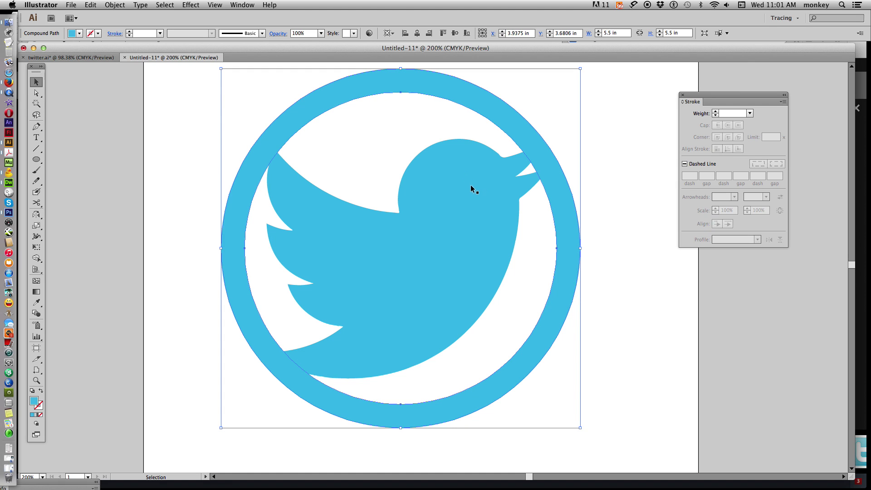
click(469, 184)
drag(605, 177, 488, 134)
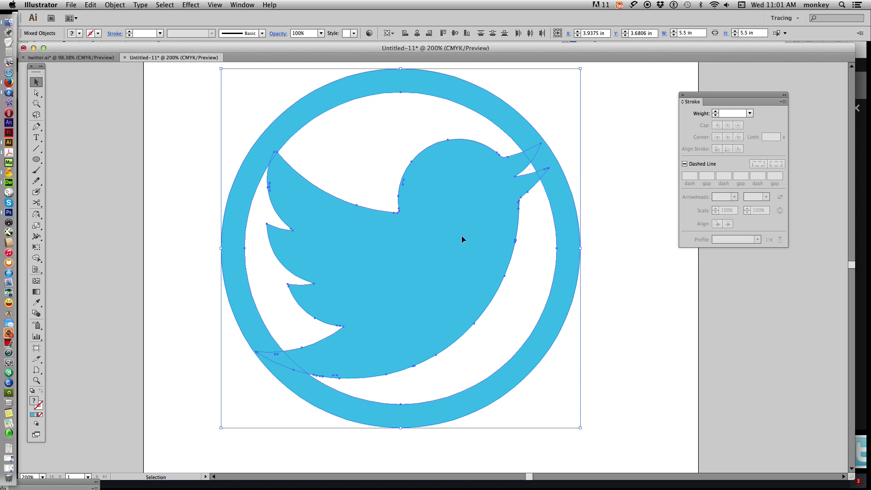
click(245, 7)
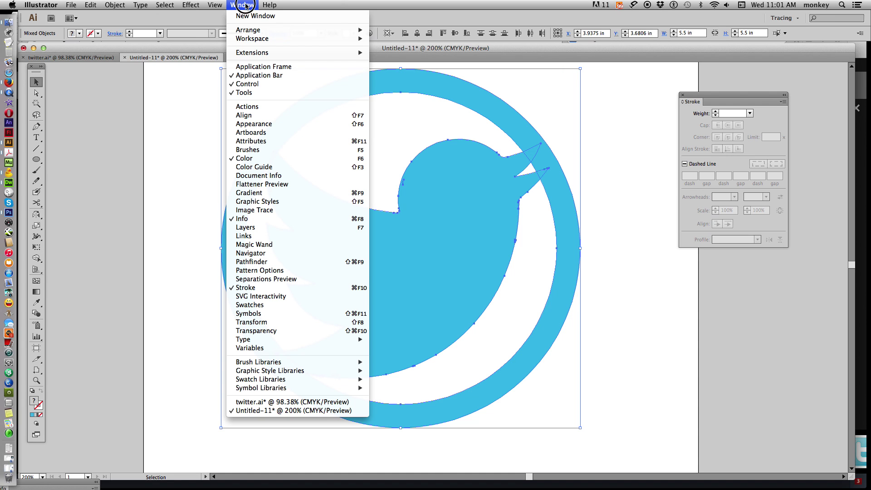
click(301, 264)
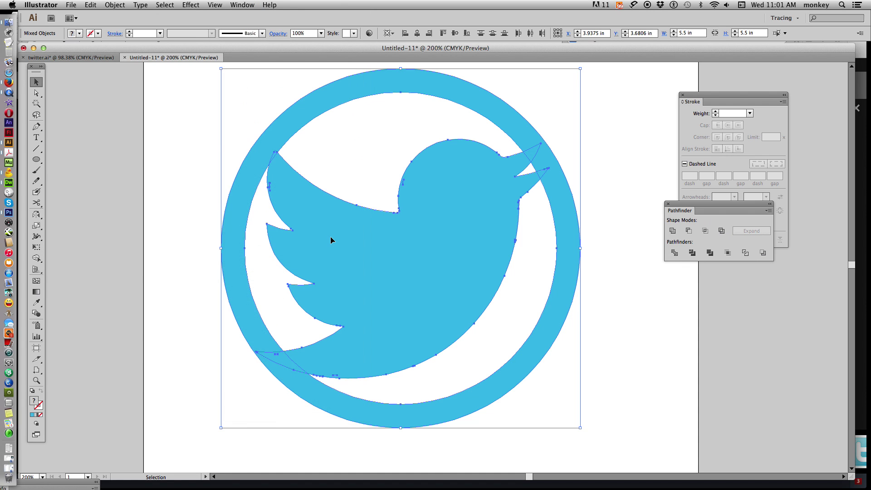
mouse_move(698, 203)
mouse_down()
mouse_move(716, 262)
mouse_move(716, 251)
mouse_up()
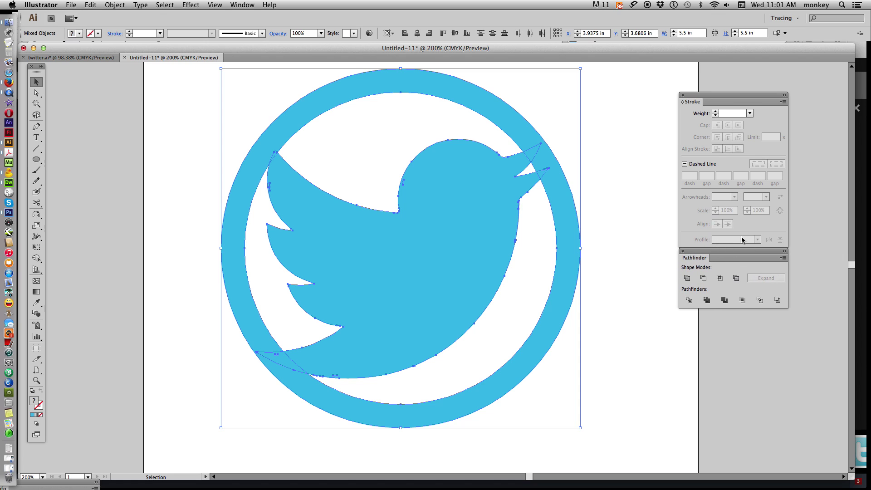
click(687, 279)
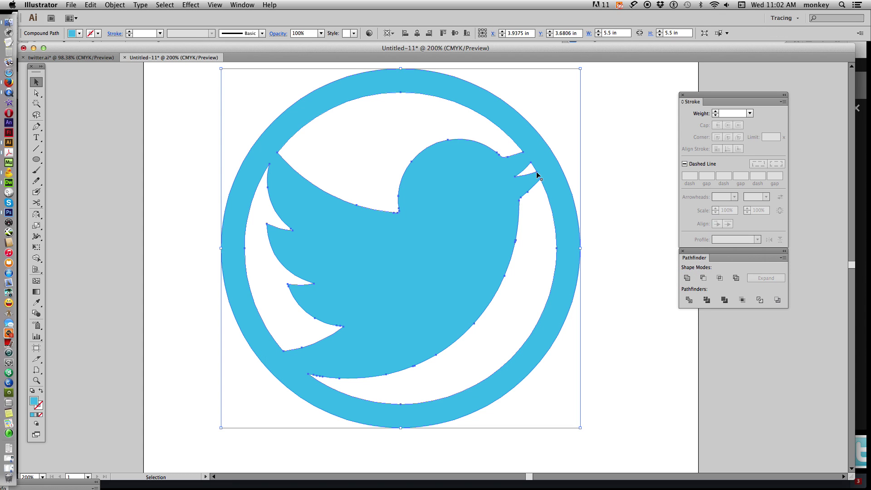
Step: Try the default fill and stroke on the united logo, swap them for a black fill, and undo both colour changes
click(608, 171)
click(441, 230)
click(32, 391)
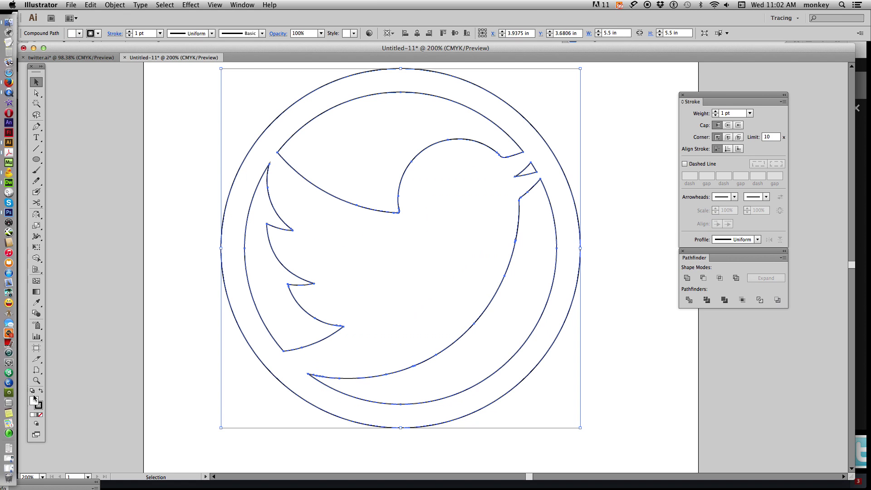
click(40, 391)
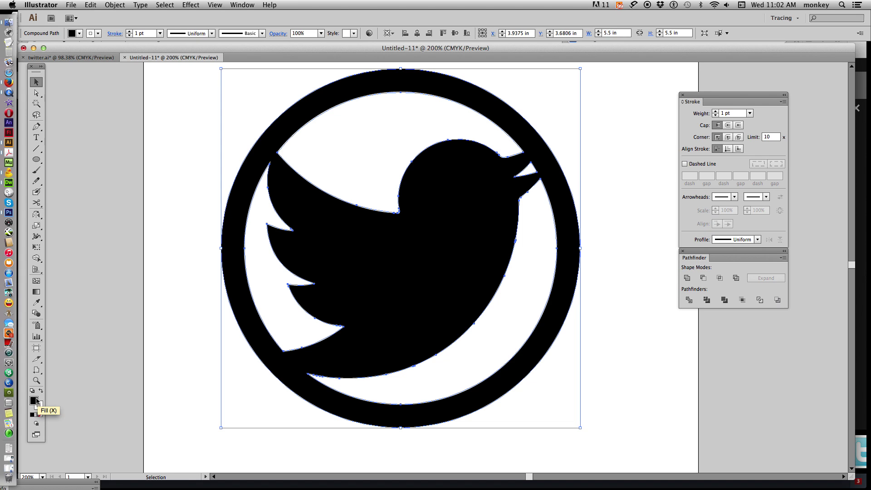
key(super+z)
key(super+z)
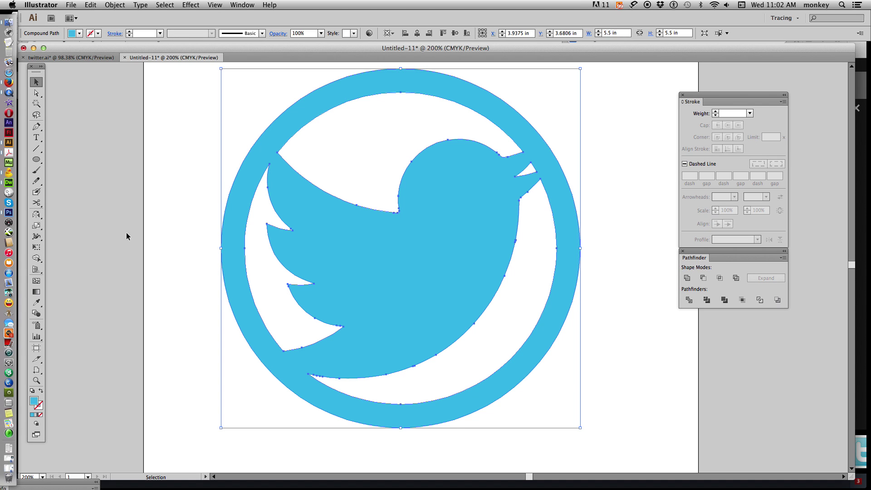
click(80, 371)
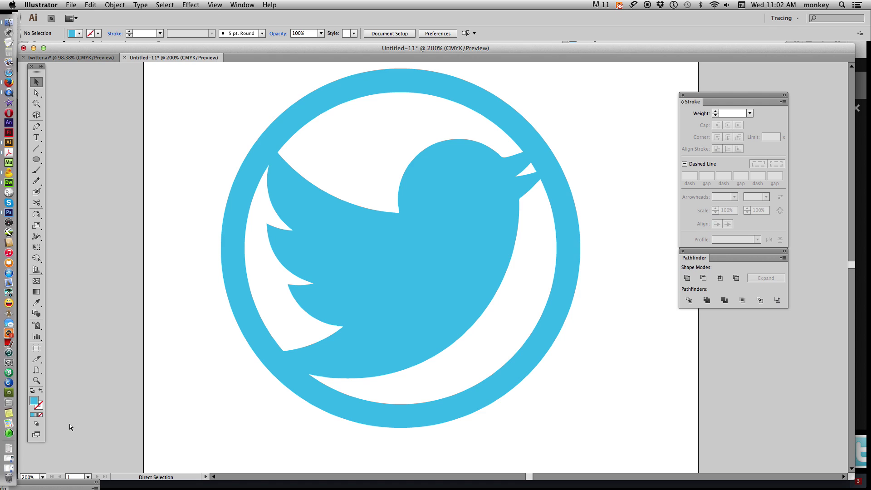
Step: Apply a 3D Extrude & Bevel effect to the whole logo with preview on, rotated to 9°, 18° and 0°
key(super+1)
drag(325, 169, 526, 363)
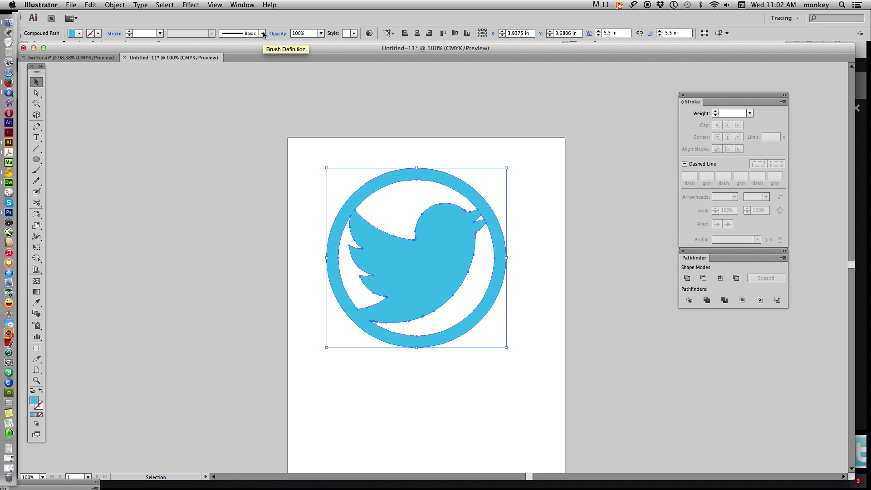
click(191, 6)
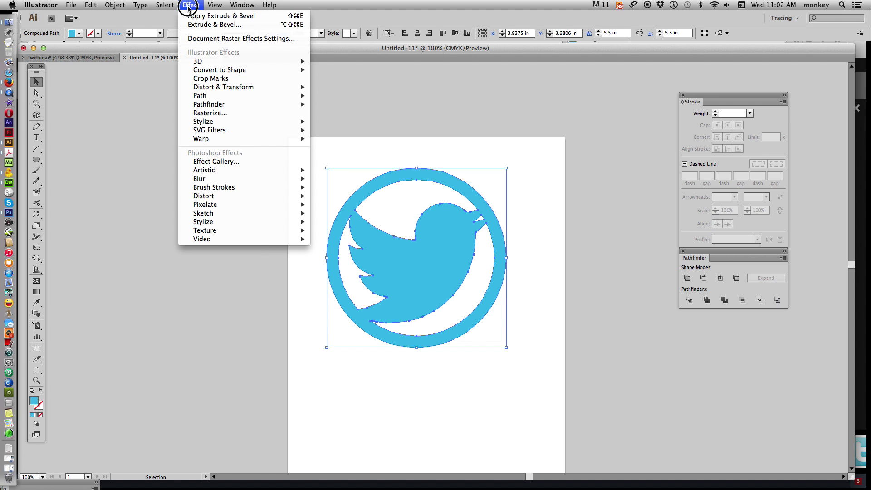
mouse_move(201, 60)
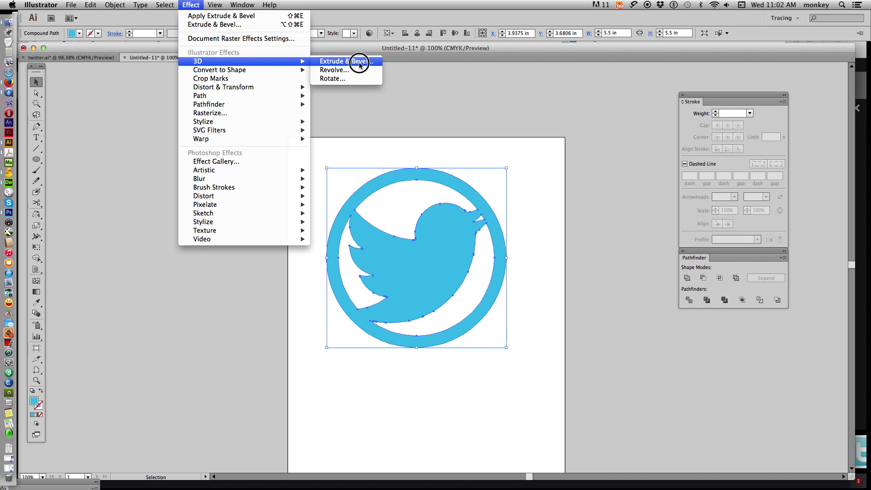
click(376, 61)
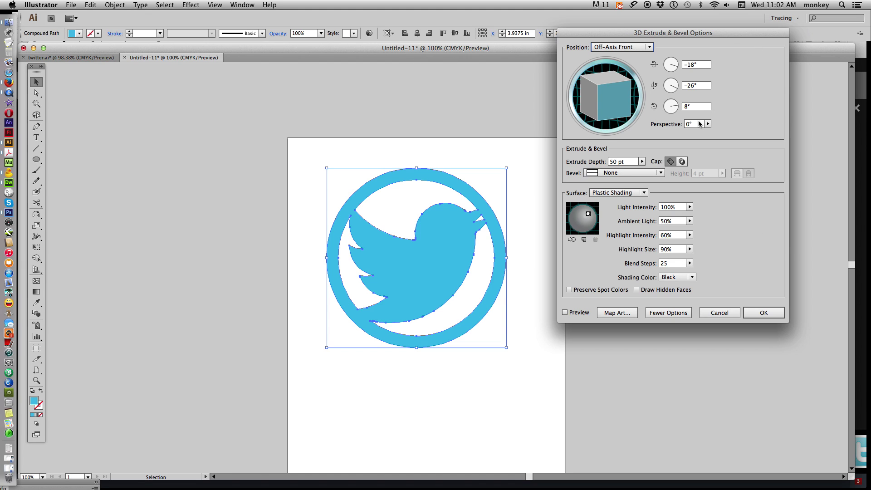
click(564, 313)
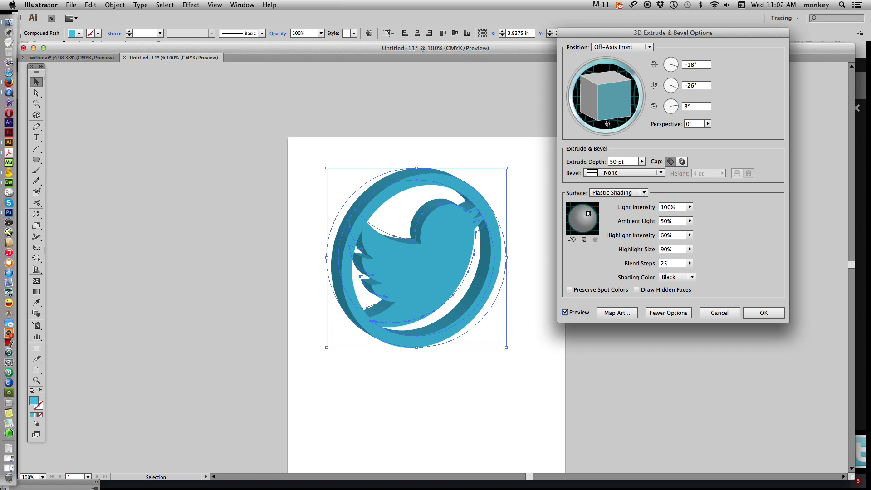
drag(610, 94, 598, 121)
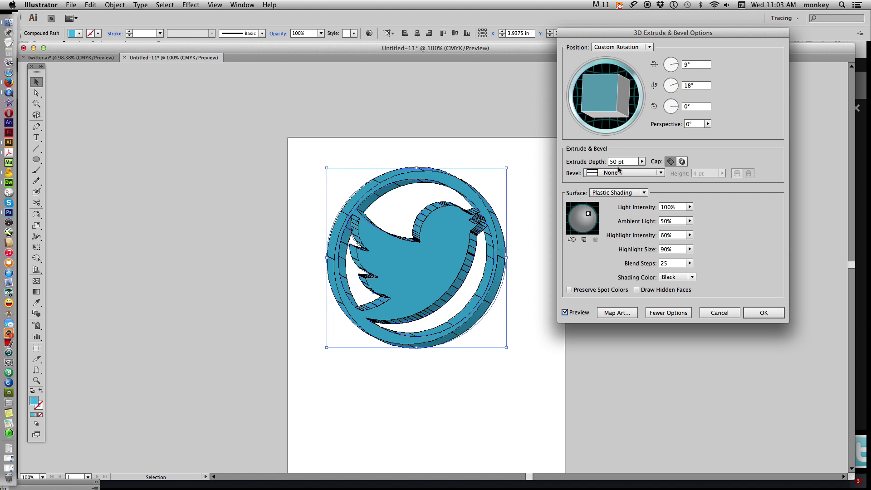
Step: Set the extrude depth to 50 pt, refresh the preview, and move the light to the centre of the shading sphere
click(641, 162)
mouse_move(598, 170)
mouse_down()
mouse_move(619, 173)
mouse_move(593, 171)
mouse_up()
text(50)
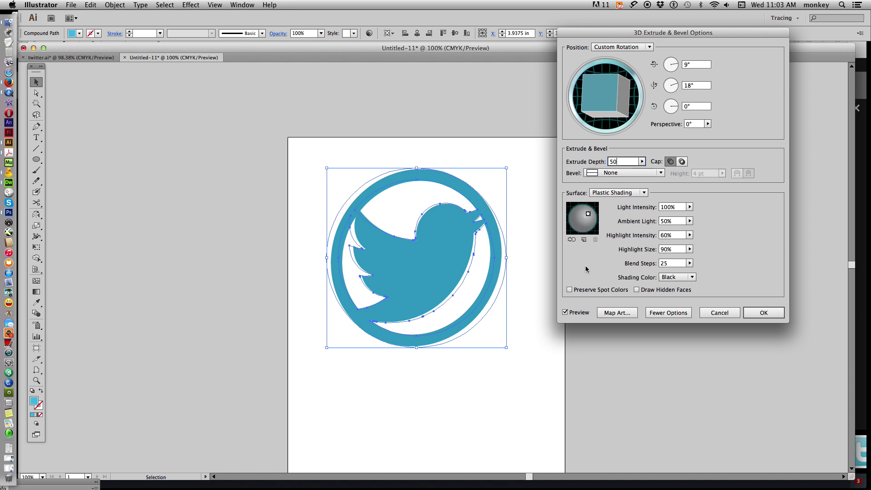
double_click(565, 312)
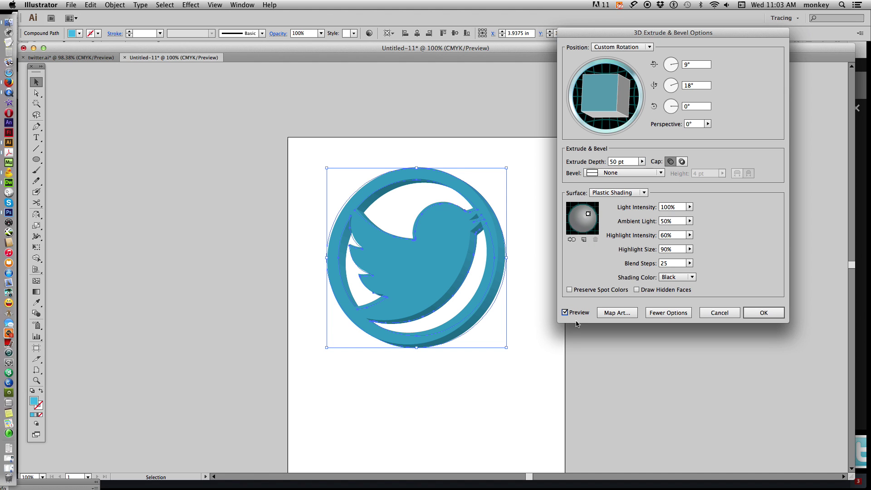
mouse_move(587, 215)
mouse_down()
mouse_move(583, 228)
mouse_move(582, 220)
mouse_up()
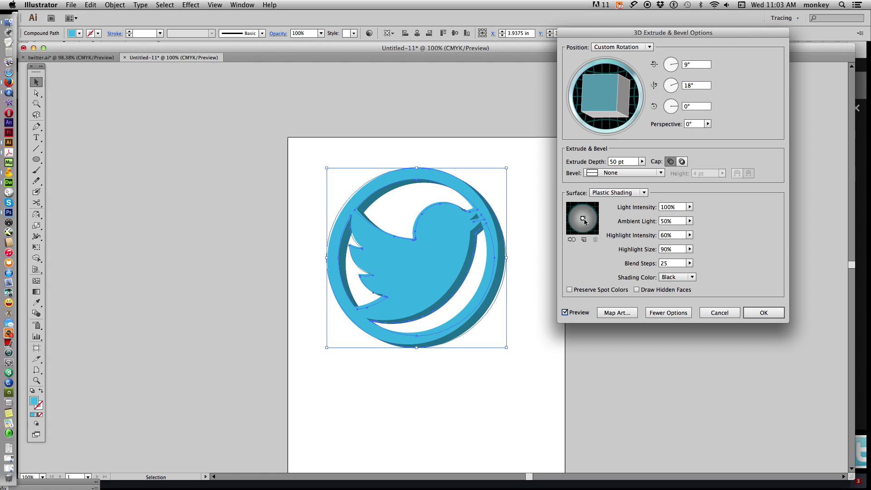
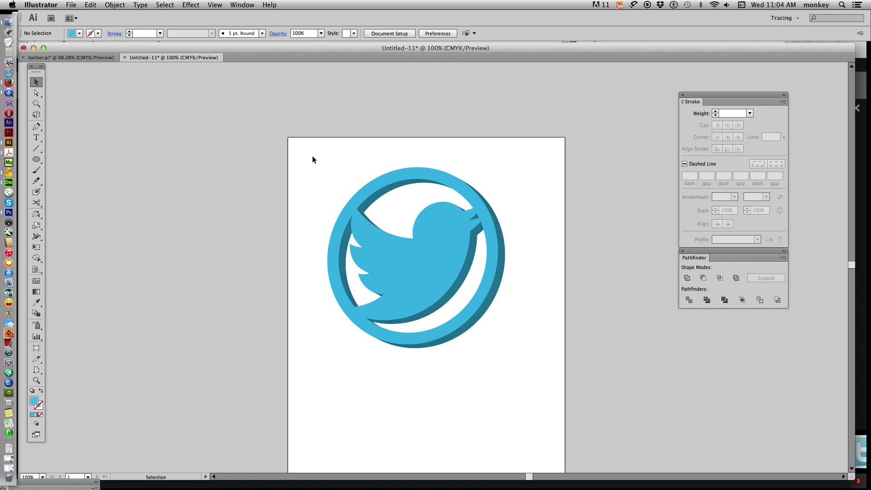
Step: Select the whole extruded logo, expand its appearance into editable shapes, and deselect it
drag(312, 161, 535, 390)
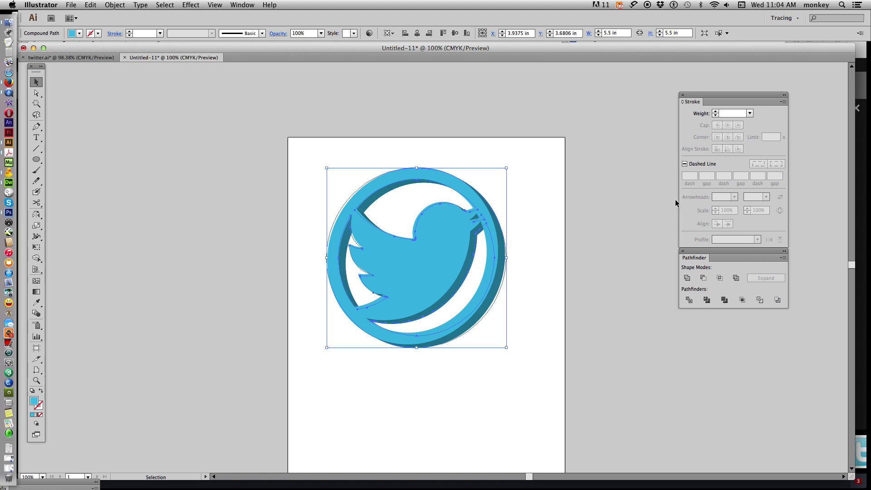
click(115, 5)
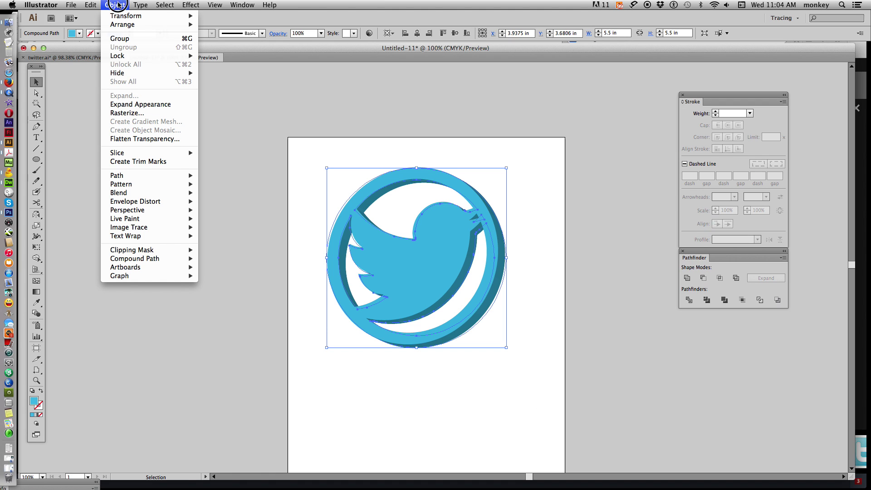
click(159, 104)
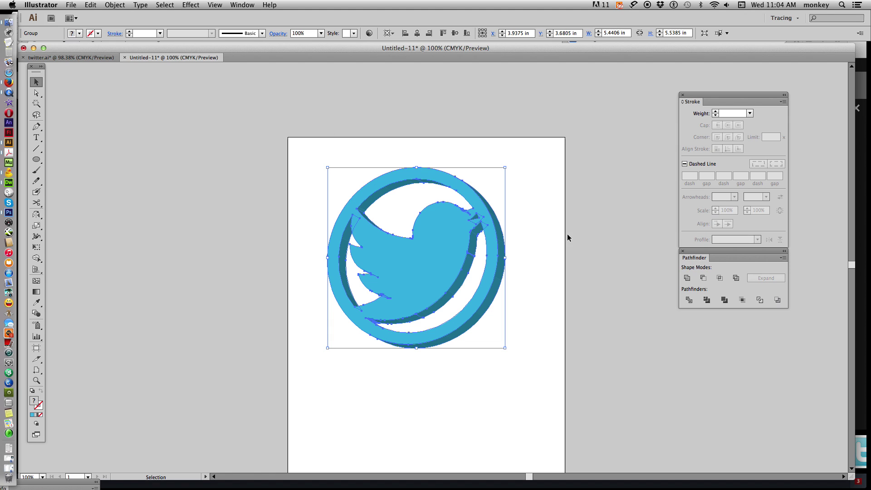
click(591, 244)
Step: Inspect the expanded logo's front face and side segments with Direct Selection, then check the segment paths in Outline view and return to Preview
click(36, 93)
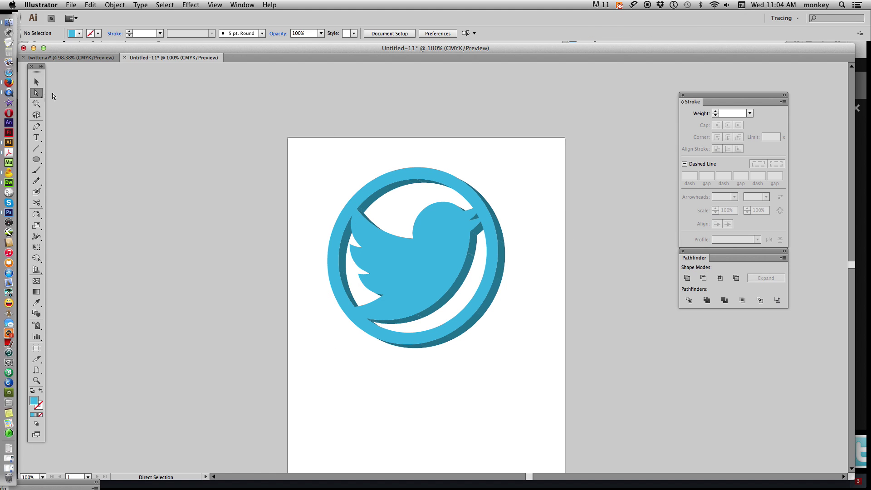
click(429, 247)
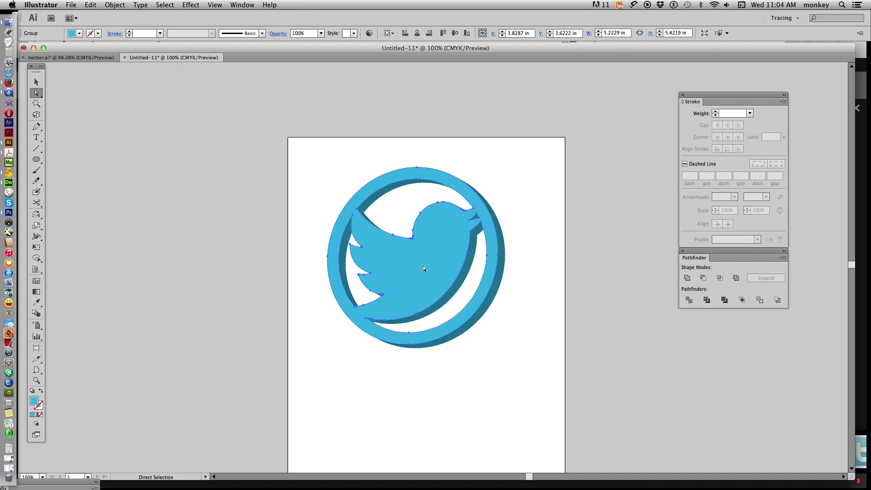
click(502, 252)
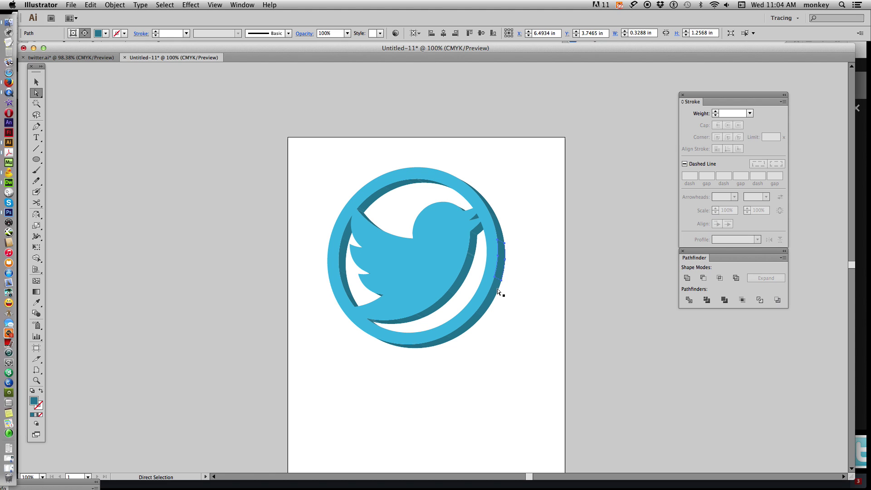
click(479, 323)
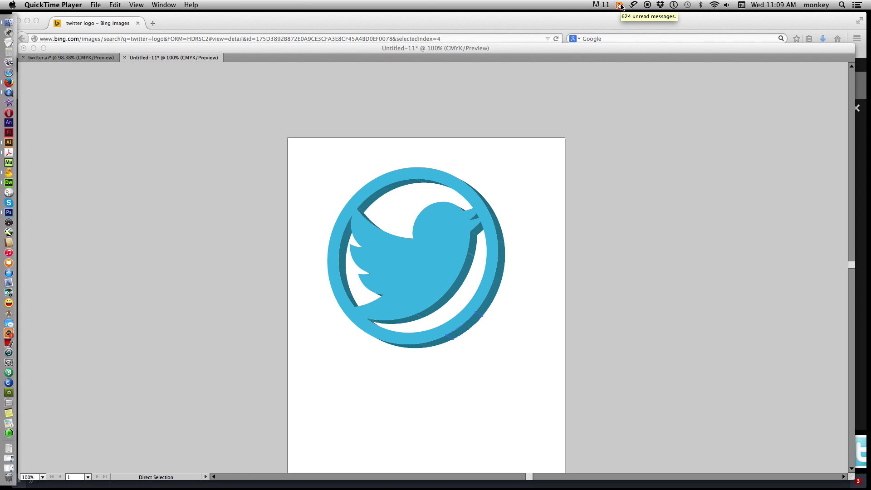
click(614, 130)
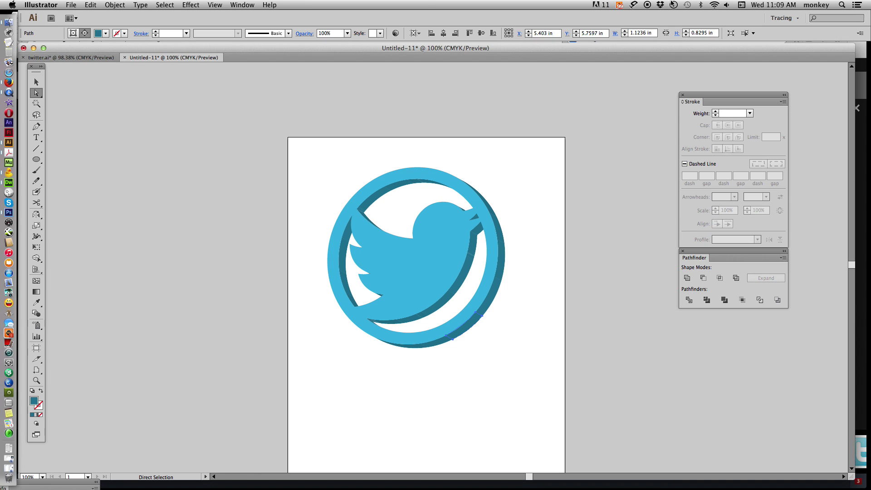
click(214, 5)
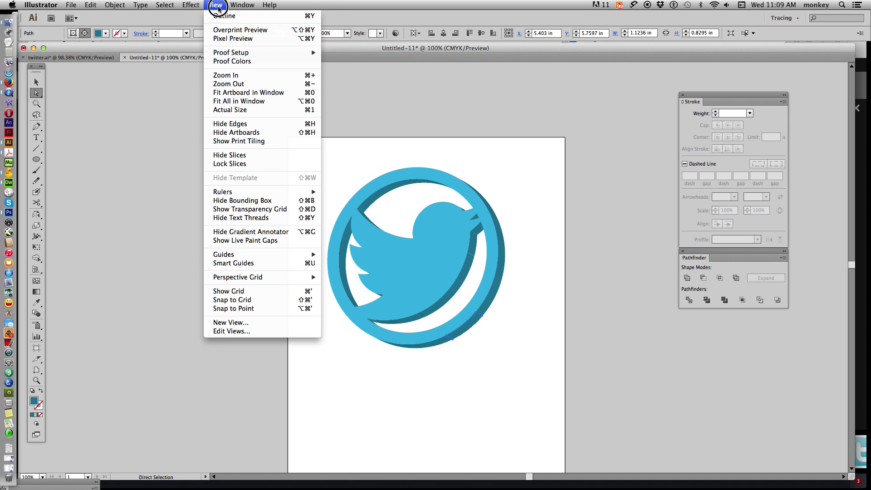
click(229, 15)
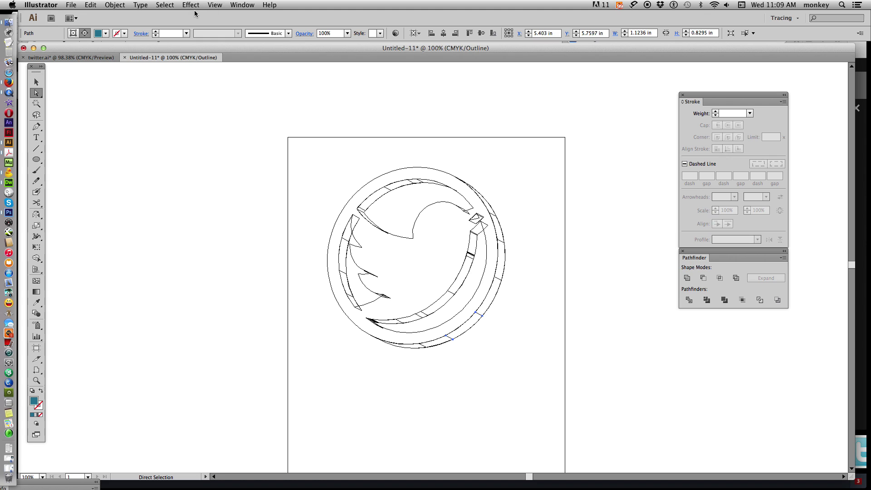
click(216, 5)
click(220, 16)
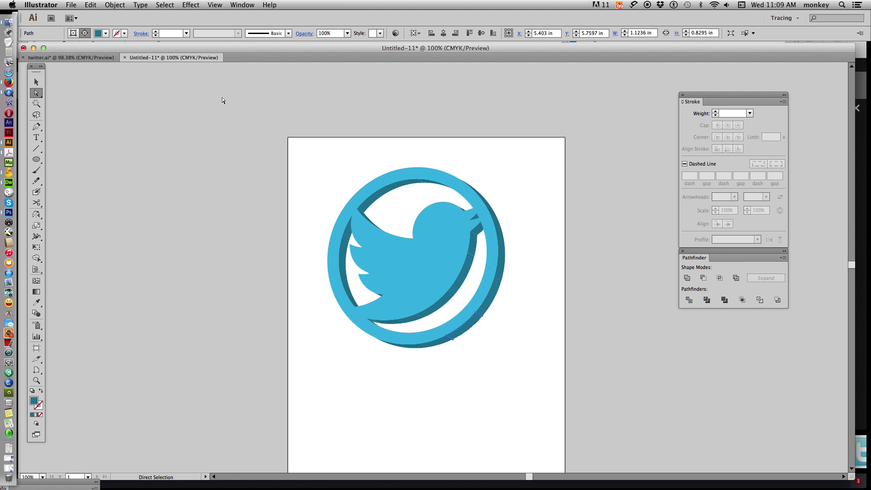
Step: Select the logo's light-blue front face with Direct Selection and lock it
click(37, 94)
key(super+a)
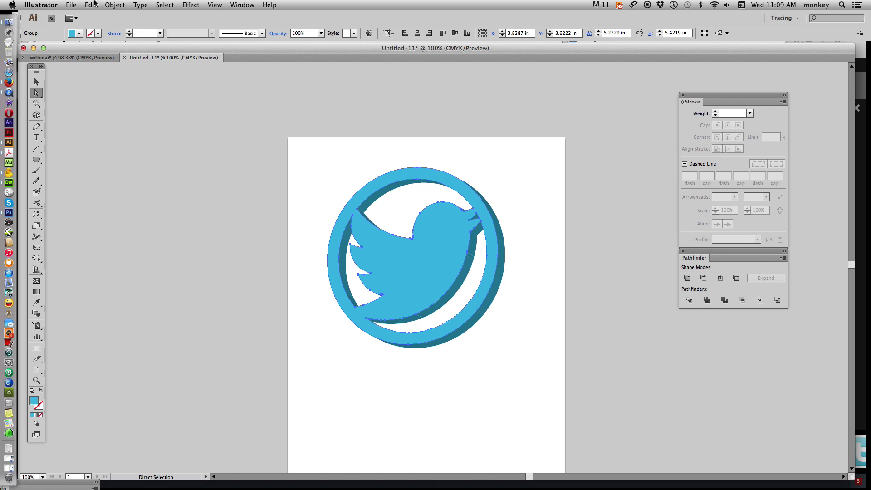
click(115, 5)
mouse_move(134, 57)
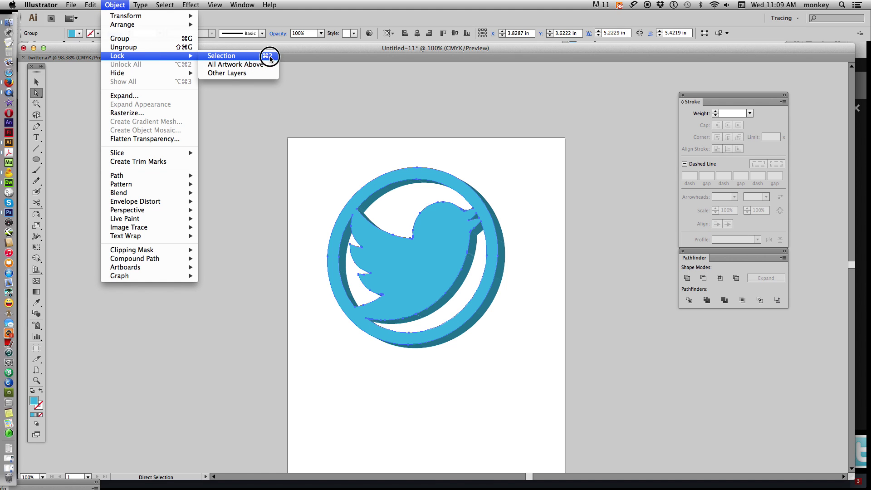
click(266, 59)
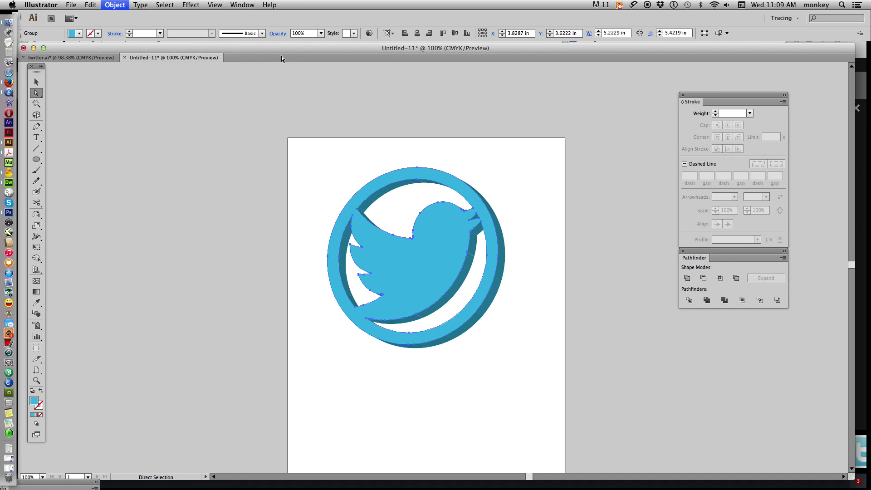
Step: Select all the dark extruded side pieces and unite them with Pathfinder, leaving nothing selected
click(303, 152)
drag(303, 151, 550, 388)
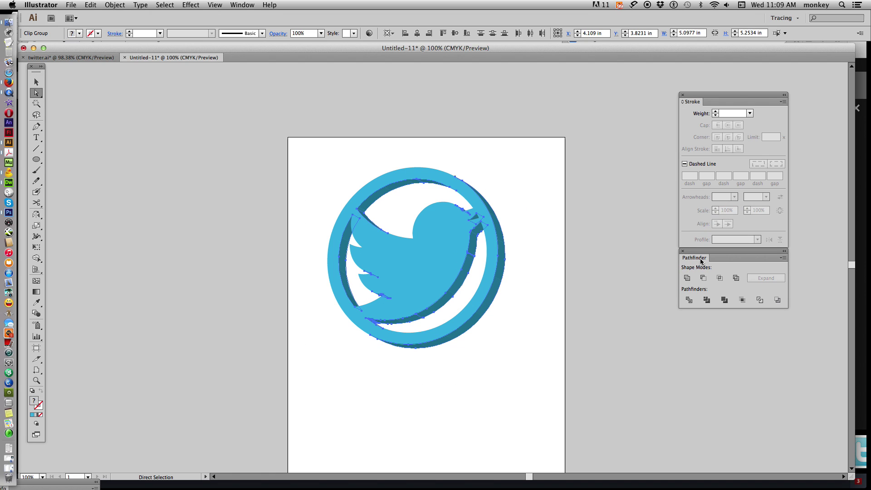
click(687, 279)
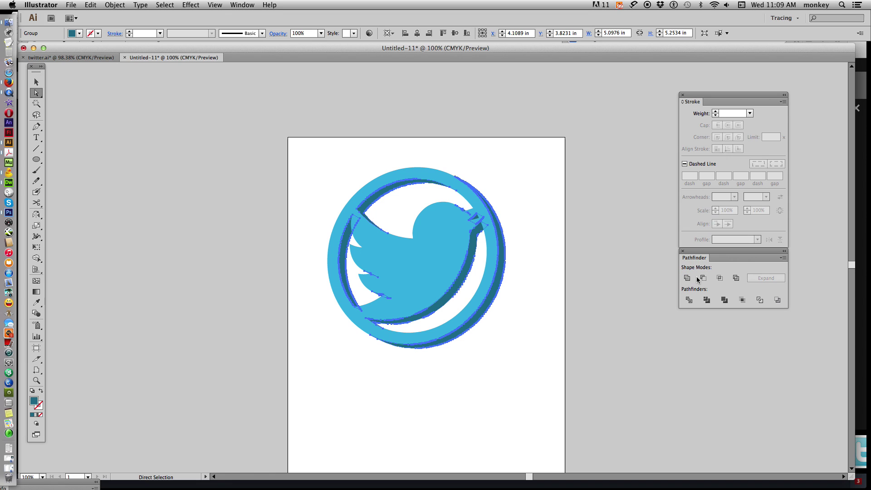
click(524, 183)
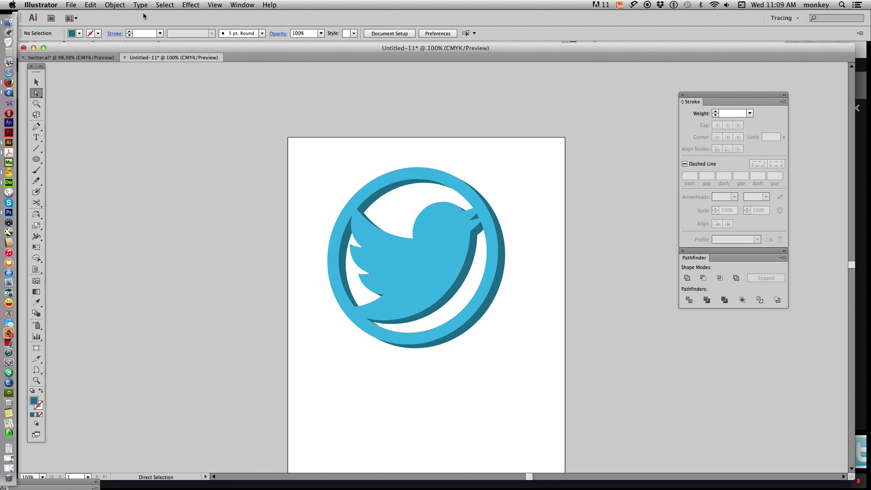
Step: Unlock all artwork, check that the face and sides can both be selected, and clear the selection
click(119, 4)
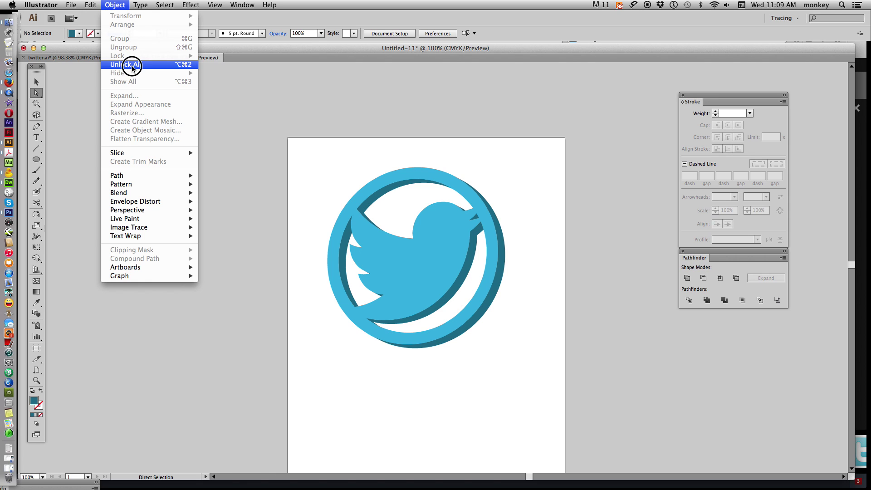
click(169, 66)
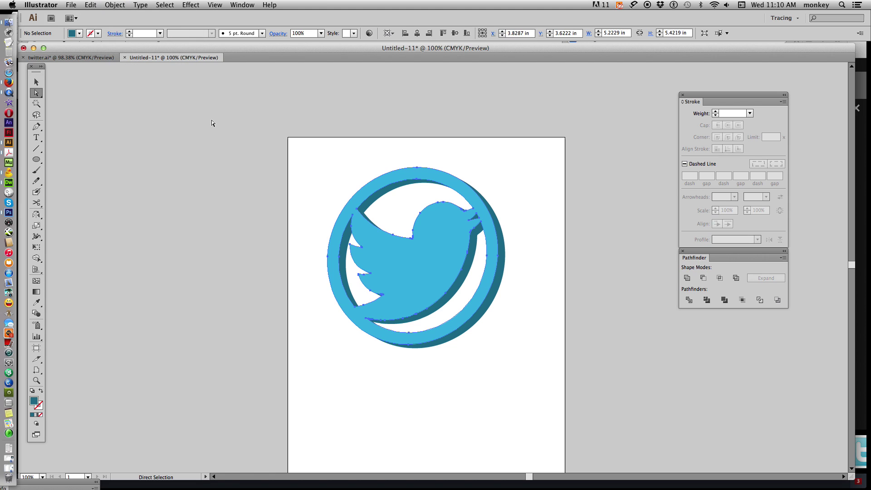
click(296, 170)
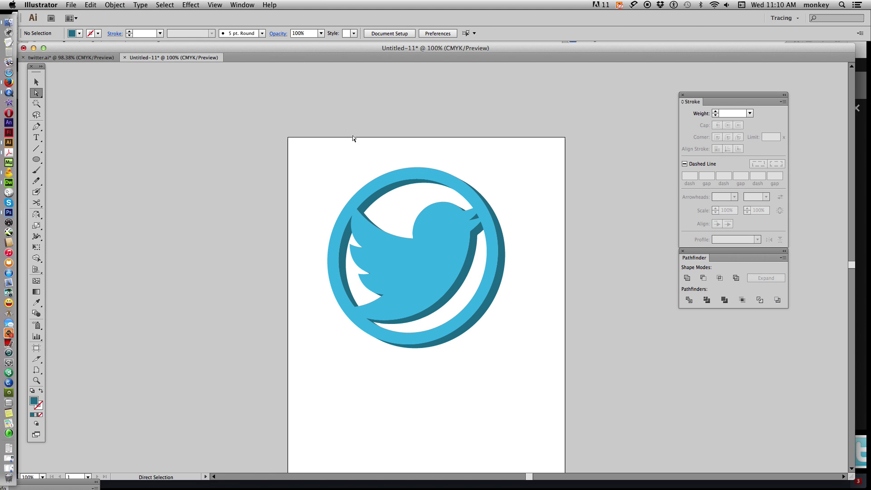
drag(313, 152, 545, 405)
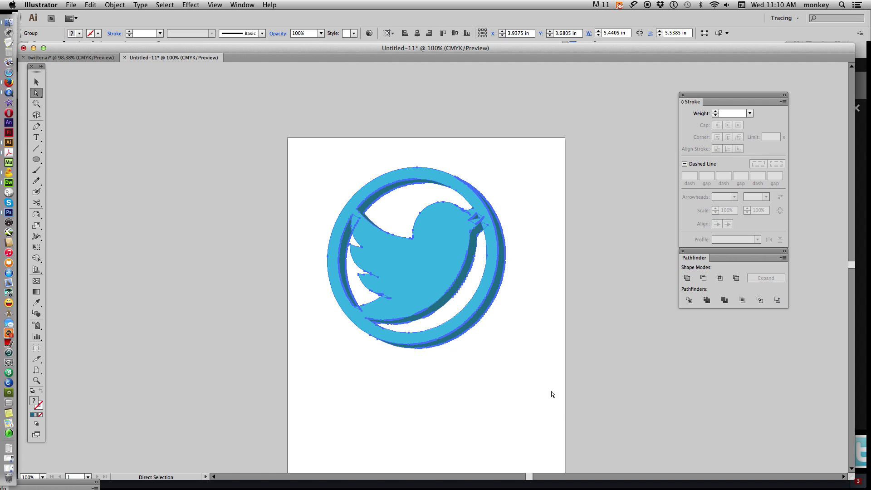
click(523, 399)
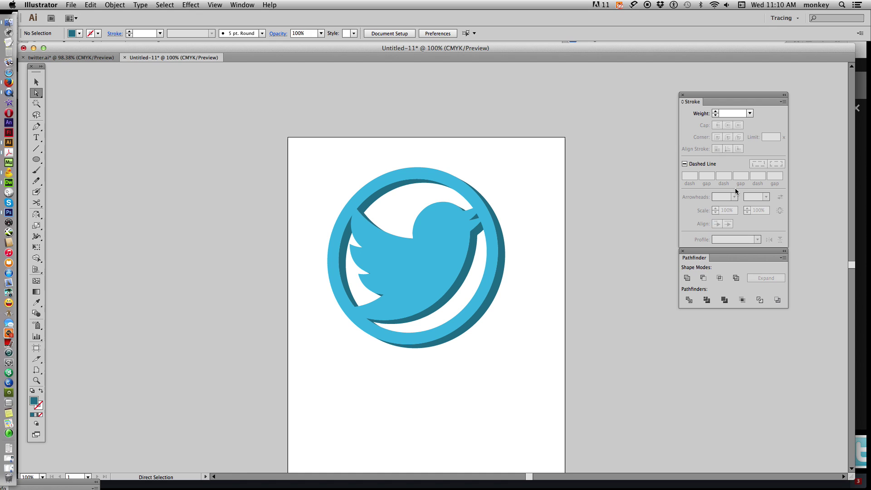
Step: Apply the default white-to-black linear gradient to the logo's front face
double_click(37, 293)
drag(469, 97, 632, 324)
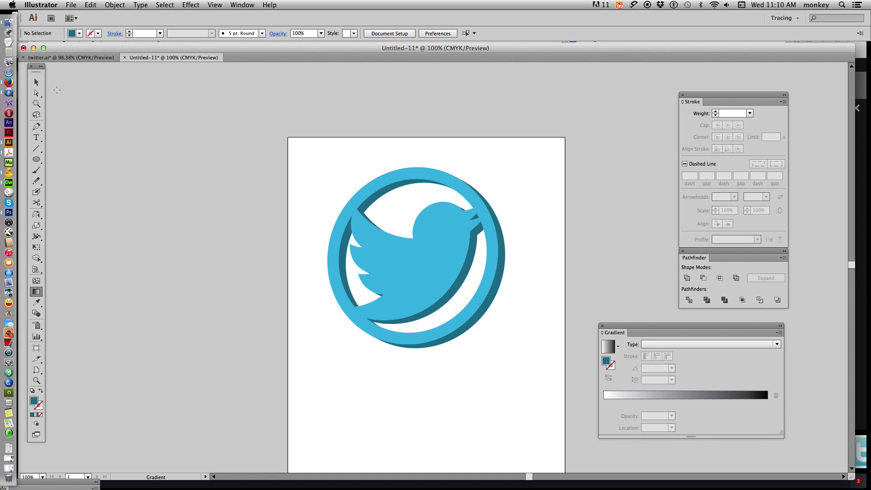
click(37, 94)
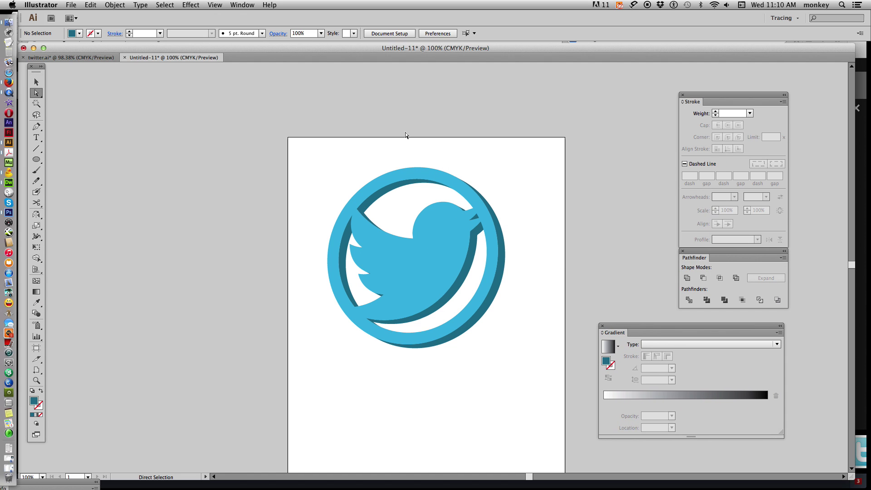
click(421, 261)
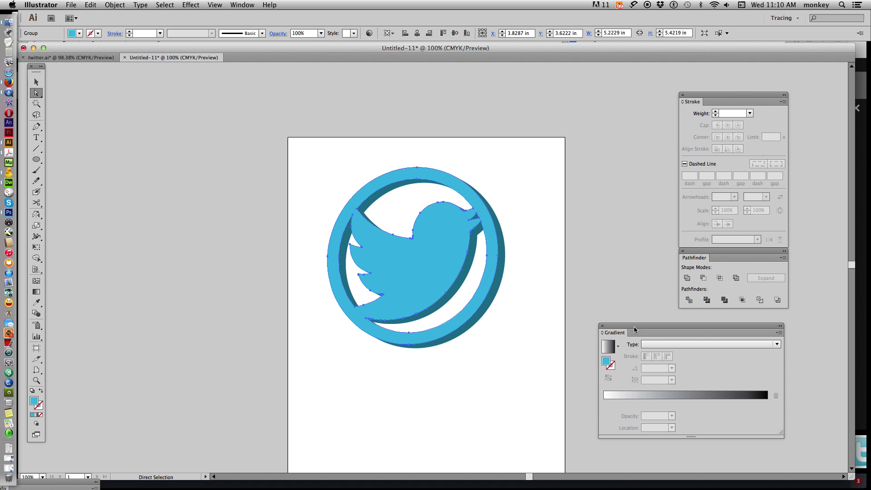
drag(634, 332, 614, 127)
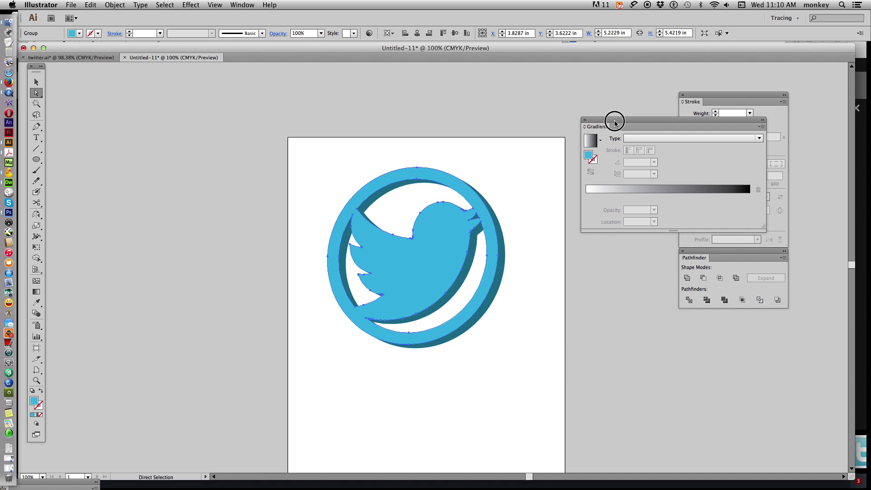
click(589, 143)
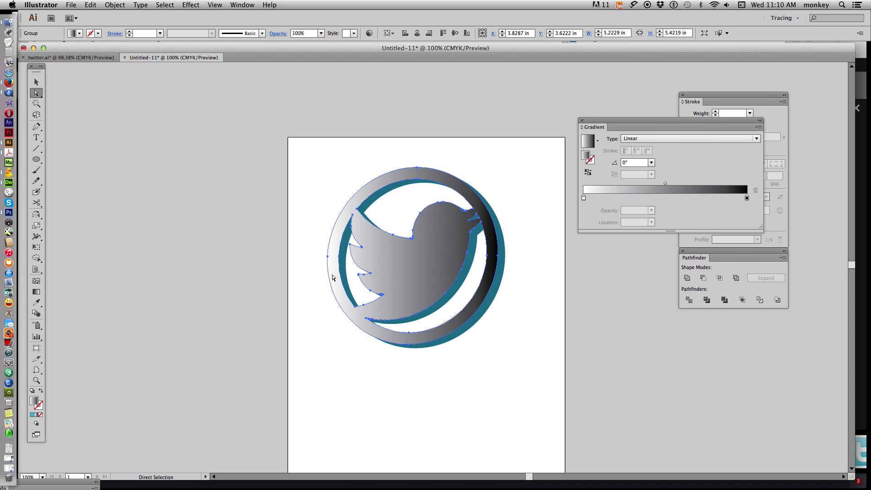
Step: Switch the gradient's black end stop to CMYK and give it a dark blue of about C 100, M 92, Y 9, K 2
click(747, 199)
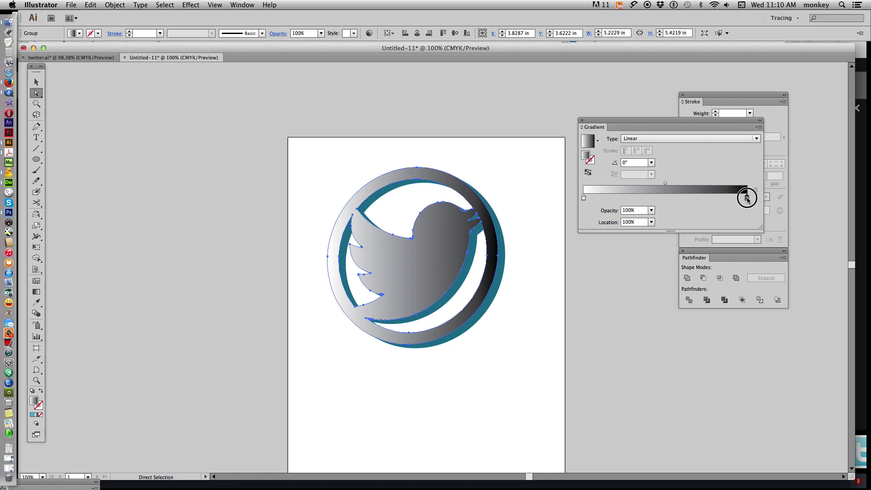
double_click(747, 199)
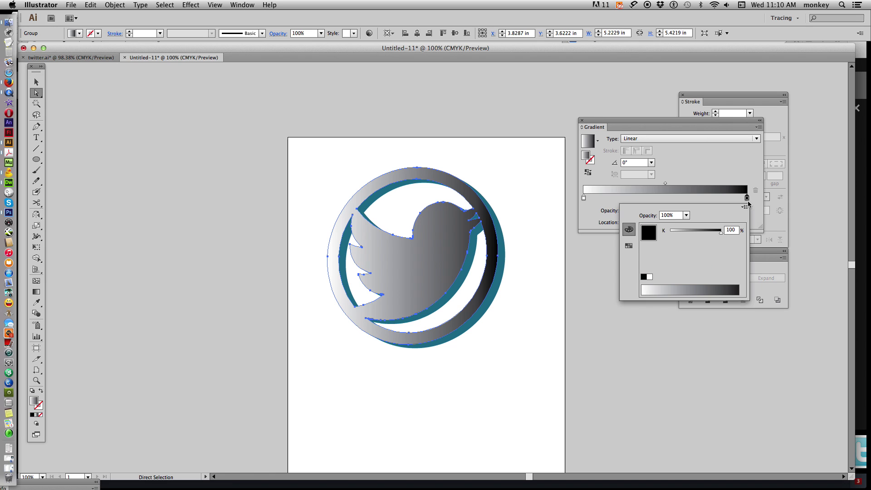
click(745, 208)
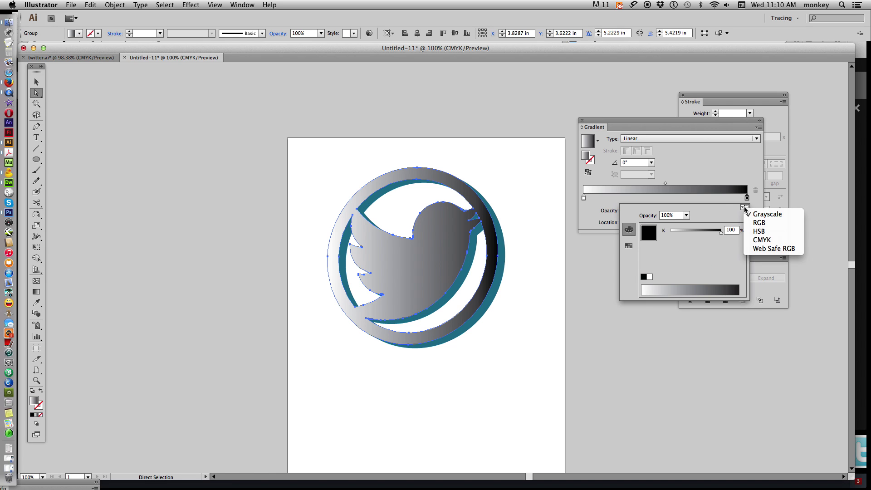
click(761, 240)
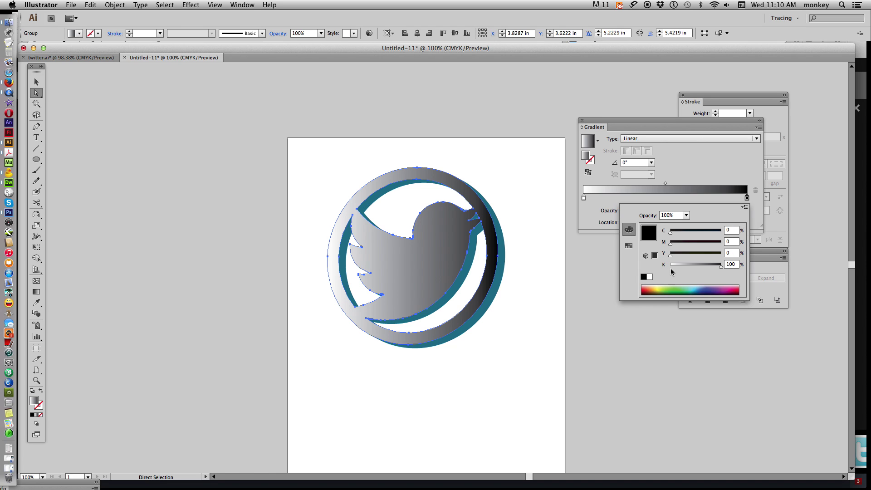
click(699, 287)
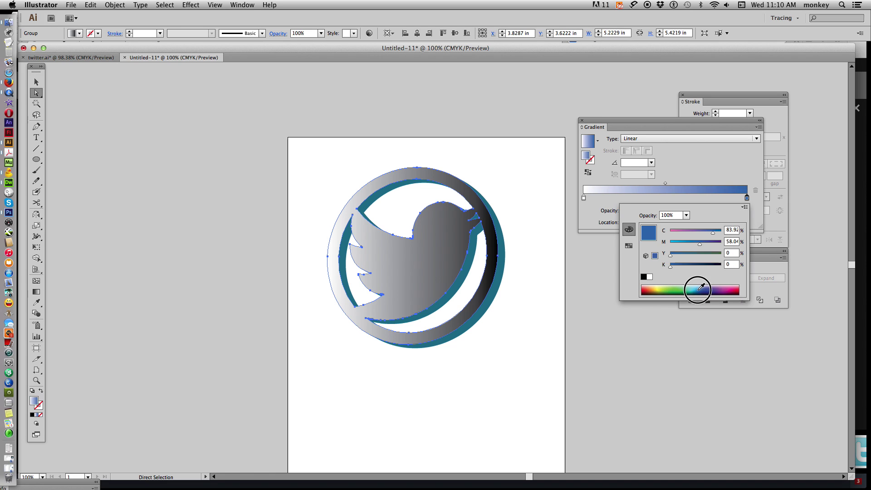
click(702, 287)
drag(708, 287, 710, 287)
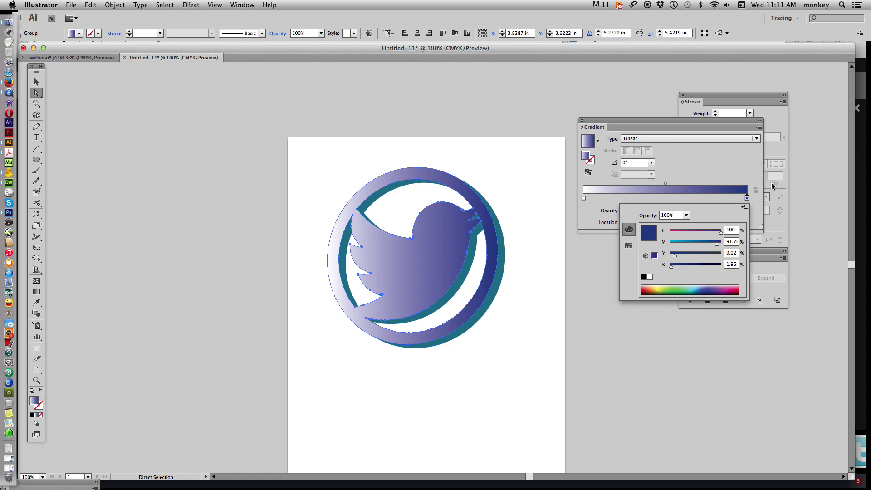
click(733, 165)
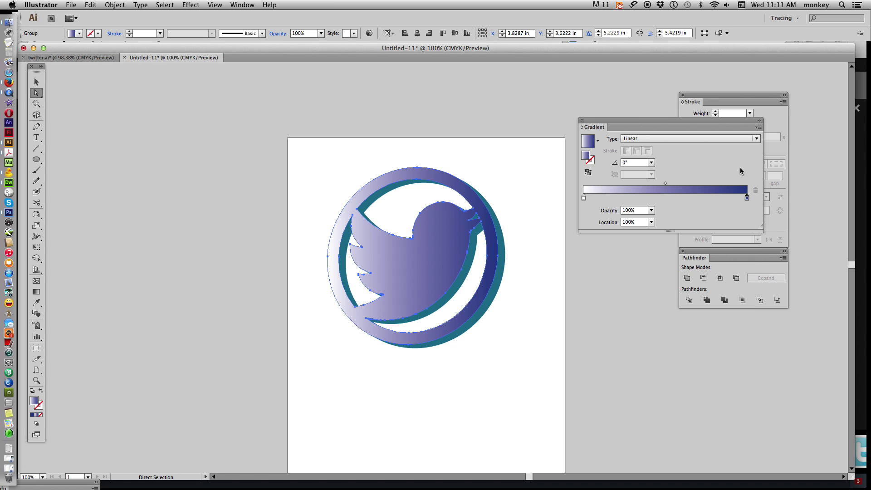
Step: Switch the gradient's white start stop to CMYK and give it a light blue of about C 58, M 7, Y 0, K 0
click(583, 198)
double_click(583, 198)
click(744, 206)
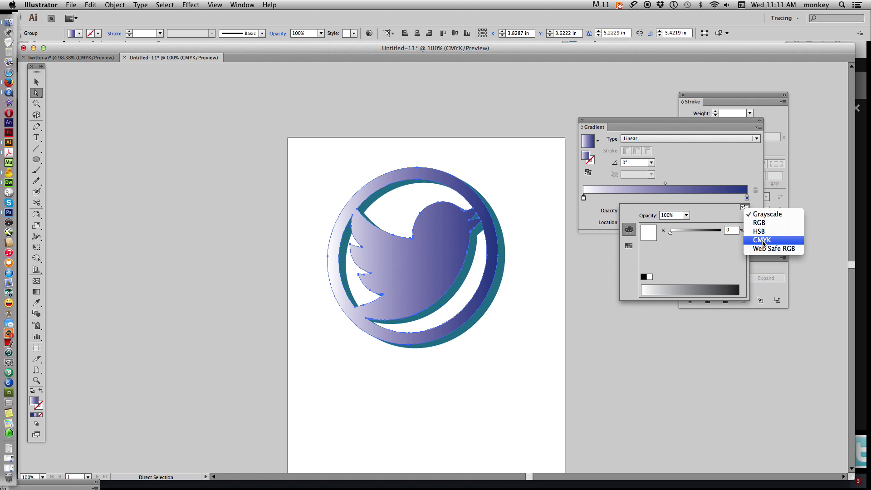
click(763, 243)
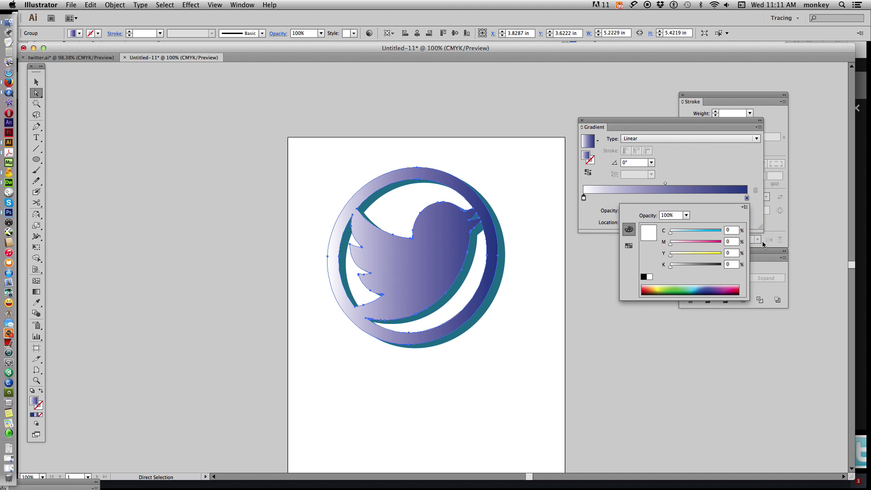
click(696, 286)
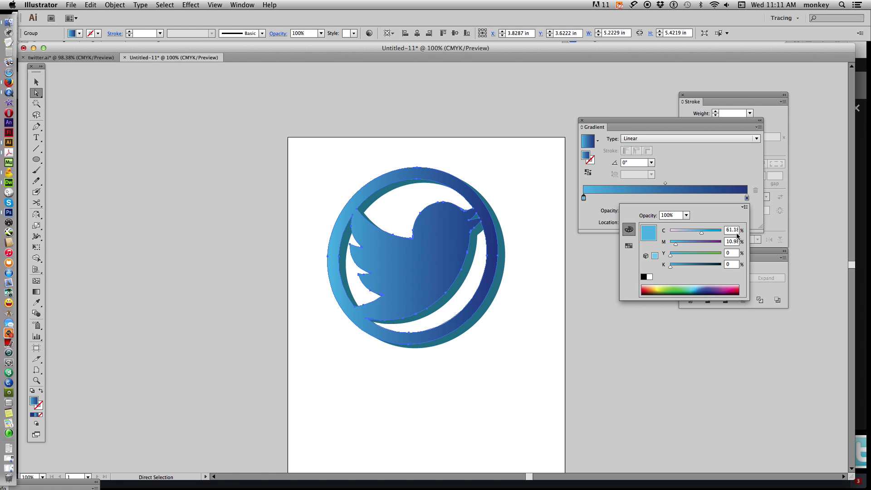
click(694, 288)
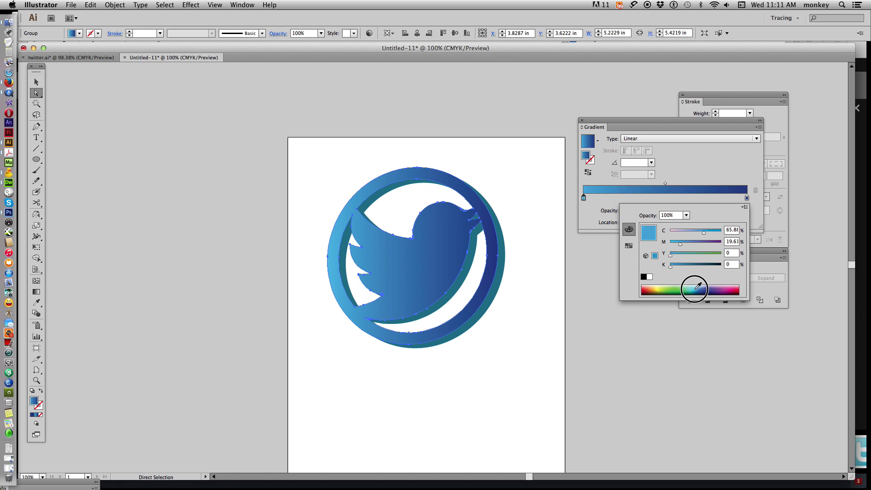
click(694, 287)
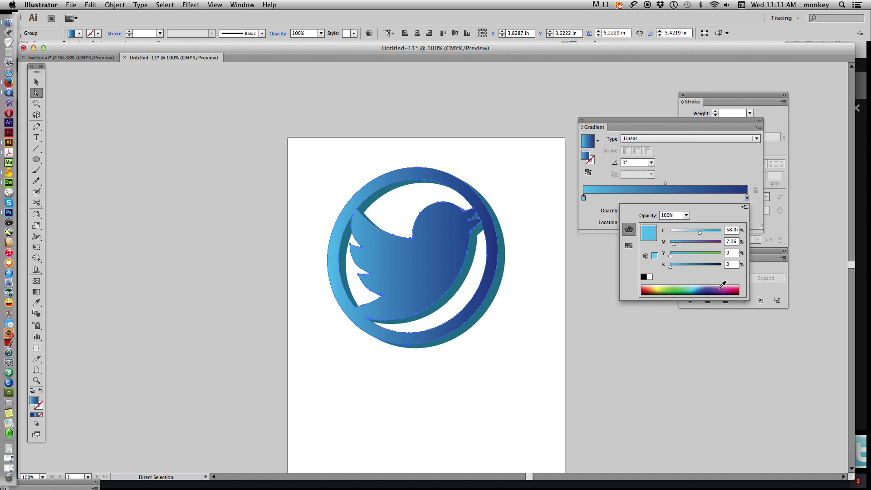
click(726, 164)
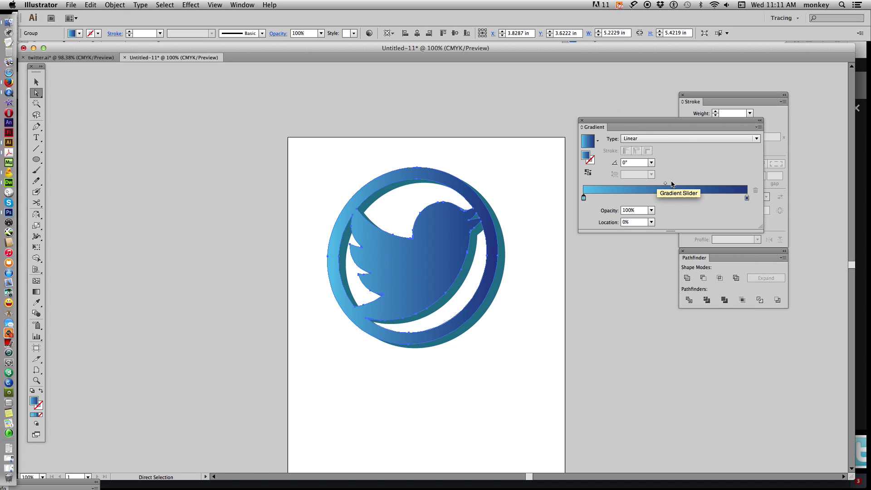
Step: Move the gradient's midpoint to about 70.67% and set the gradient angle to 90°
drag(664, 184, 703, 187)
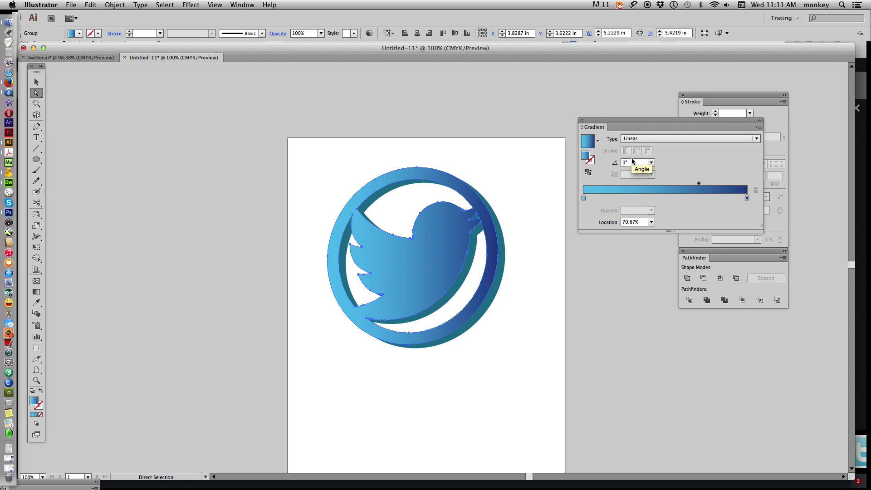
click(616, 161)
text(90)
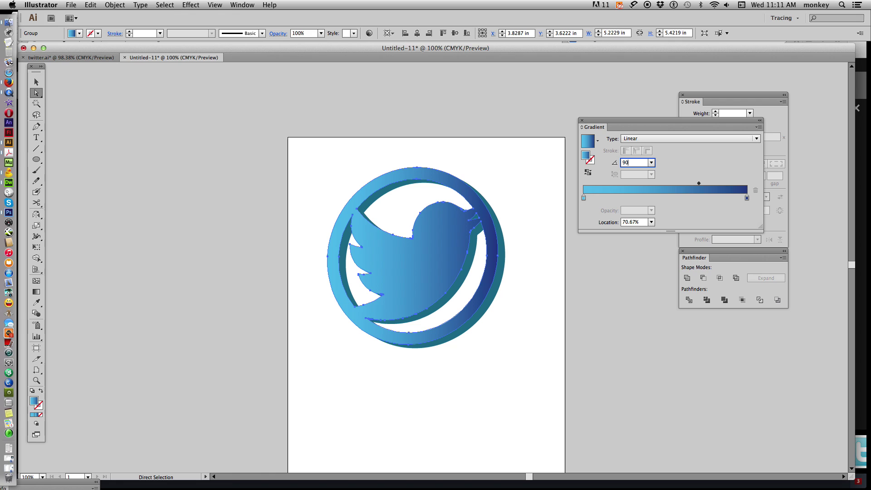
key(Return)
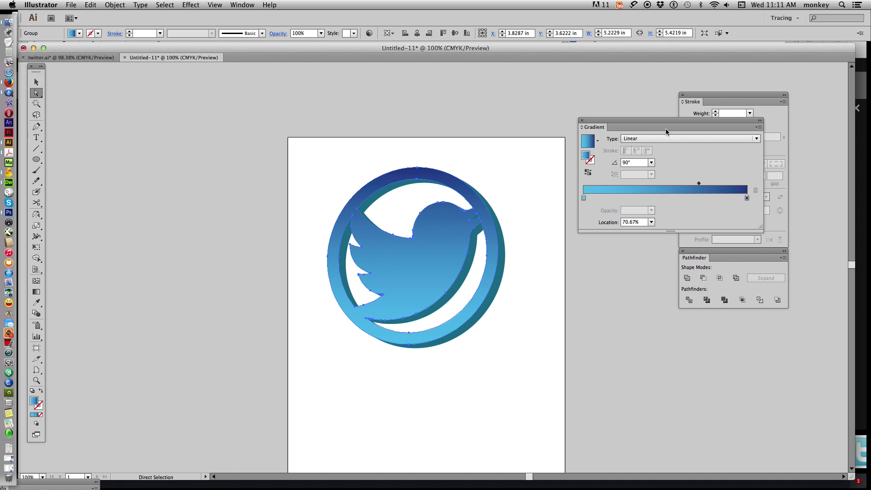
Step: Try a radial gradient on the logo's face, and return it to linear at 90°
click(639, 139)
click(636, 158)
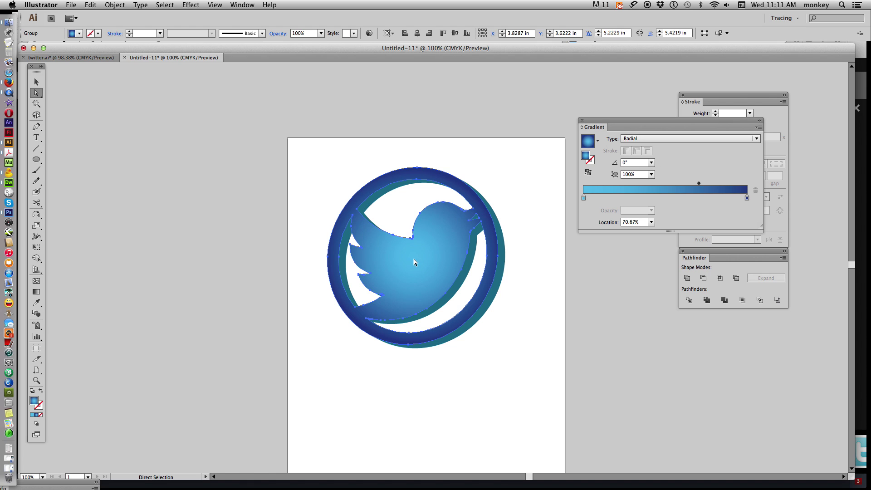
click(643, 140)
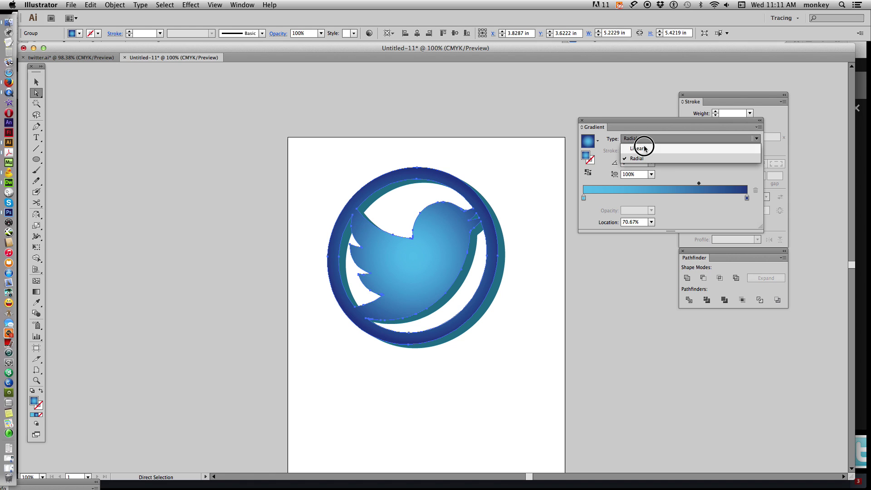
click(643, 145)
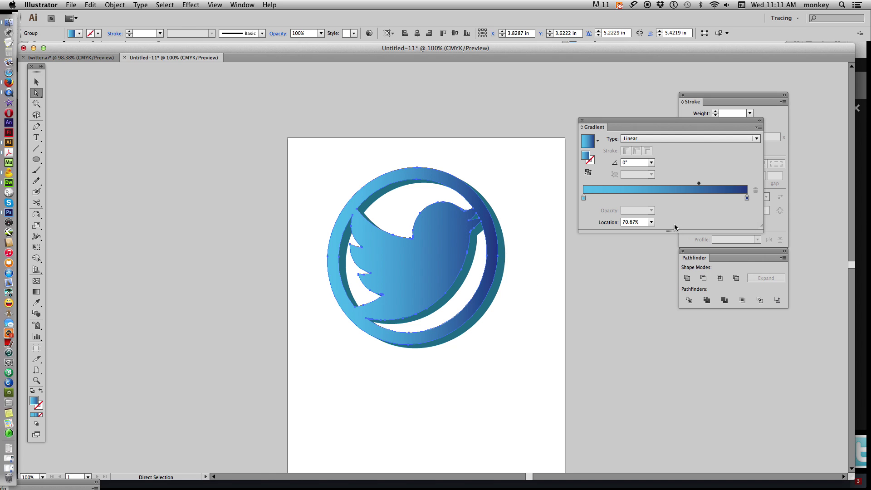
click(634, 162)
text(90)
key(Return)
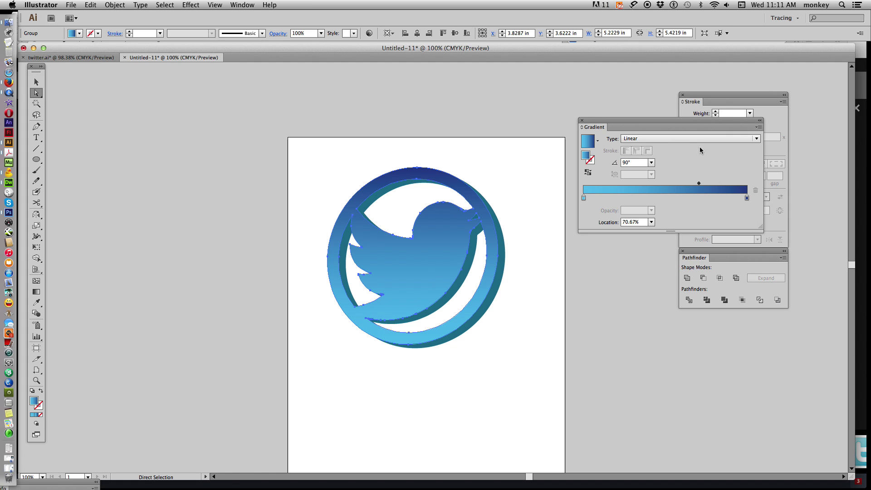
Step: Lock the logo's gradient face and leave nothing selected
drag(672, 120, 655, 311)
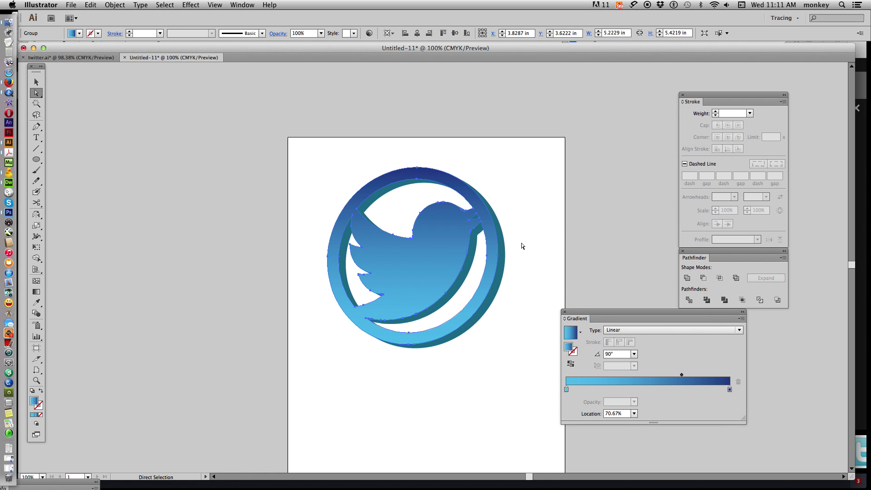
key(v)
click(549, 228)
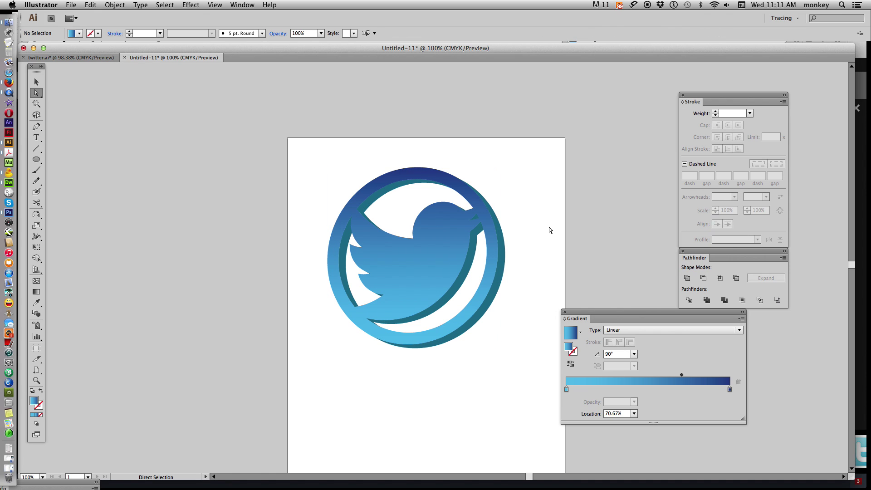
click(116, 5)
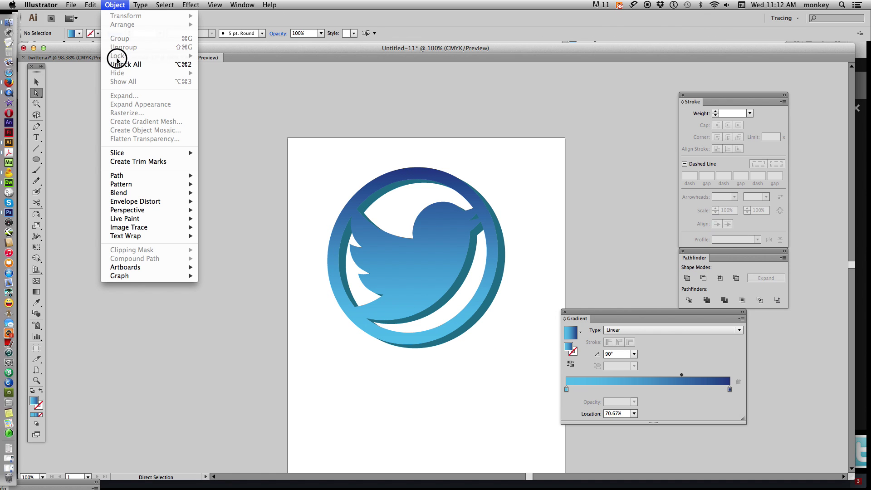
click(529, 145)
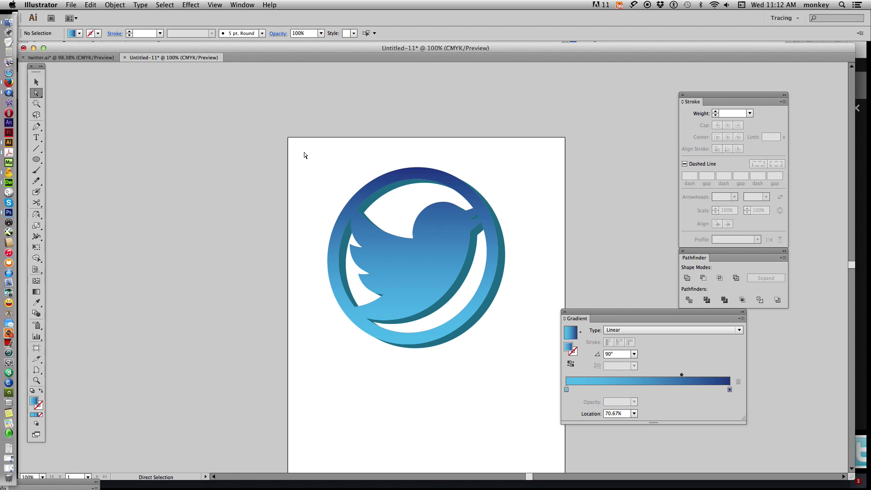
Step: Select the extruded side pieces, copy the face's blue gradient onto them with the Eyedropper, and clear the selection
drag(307, 158, 522, 374)
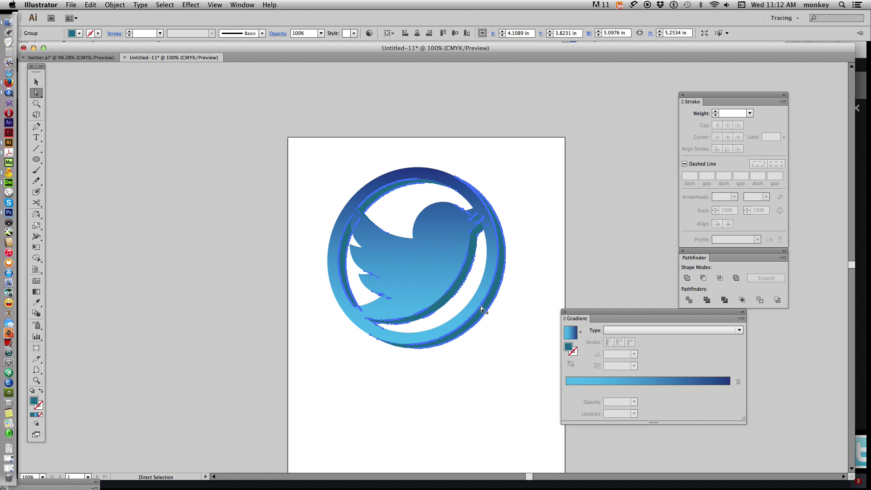
drag(37, 303, 68, 305)
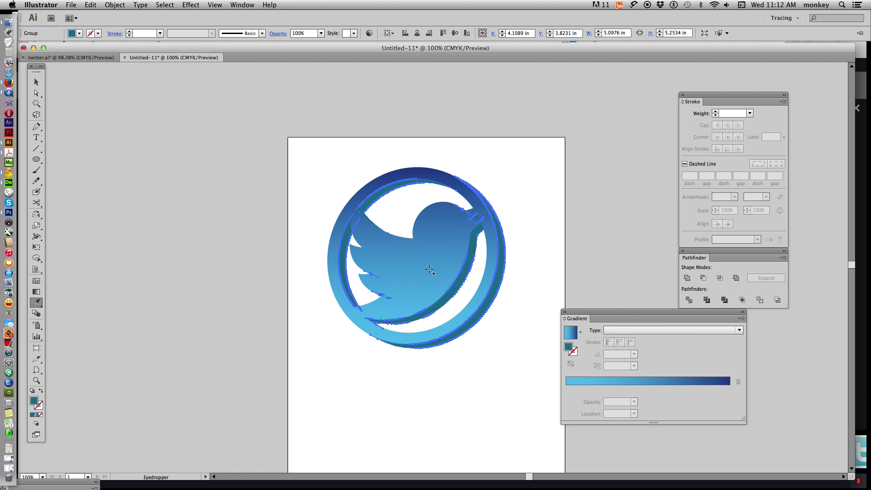
click(430, 260)
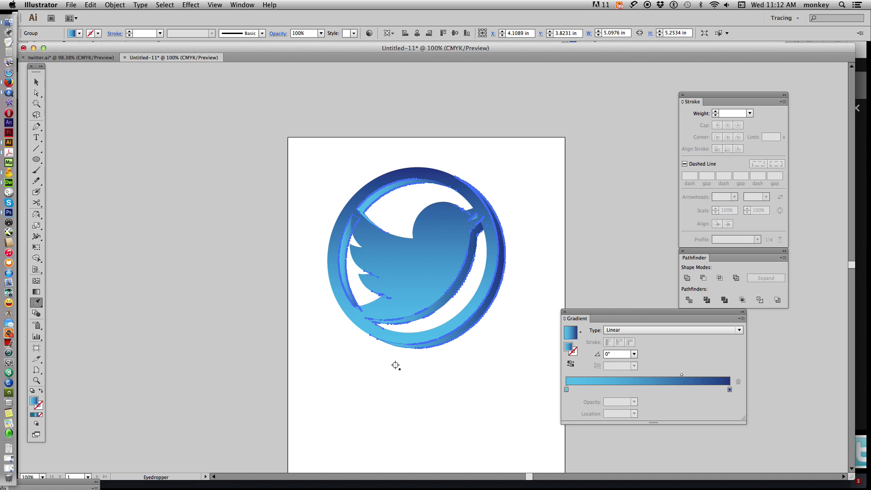
click(36, 82)
click(266, 147)
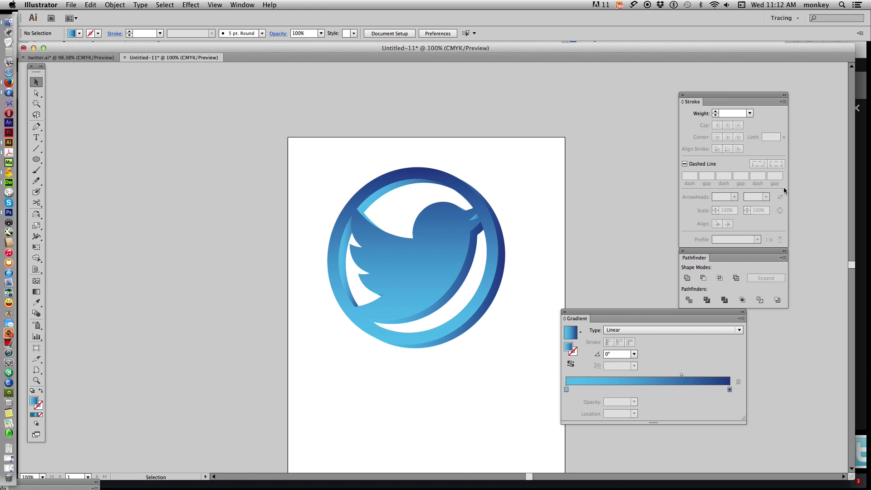
Step: Unlock all artwork and clear the selection
drag(594, 312, 682, 312)
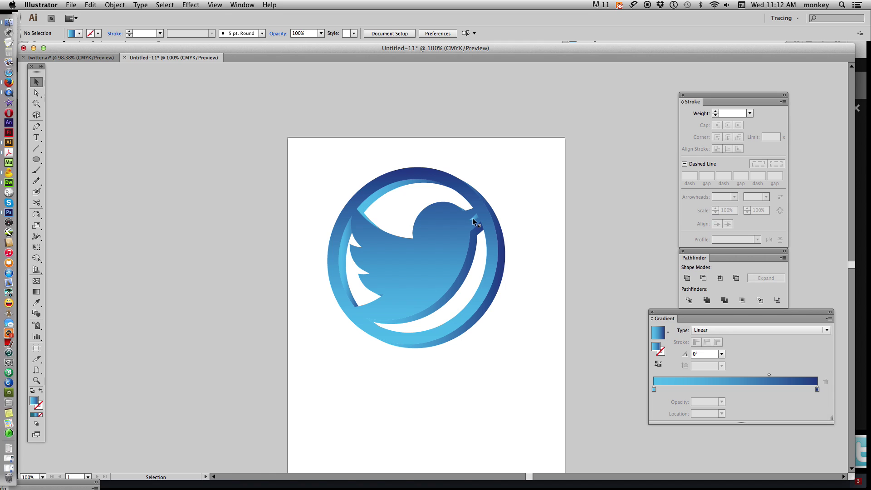
click(37, 93)
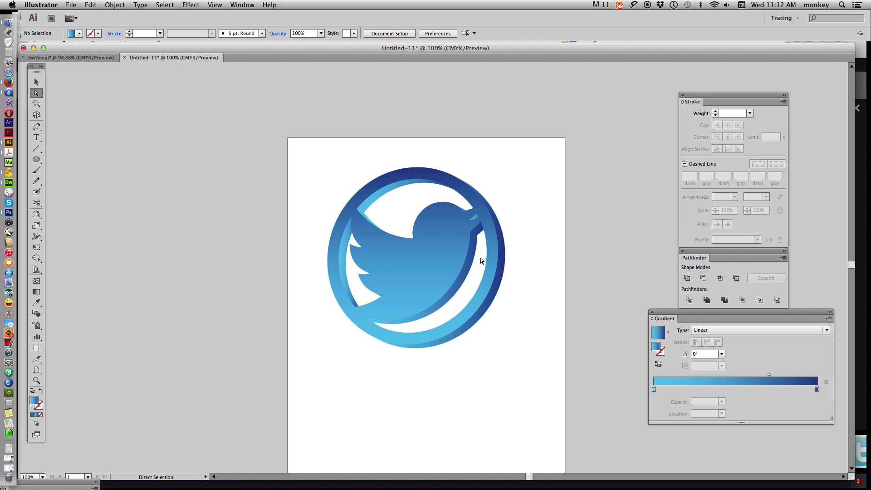
drag(116, 6, 131, 66)
click(375, 204)
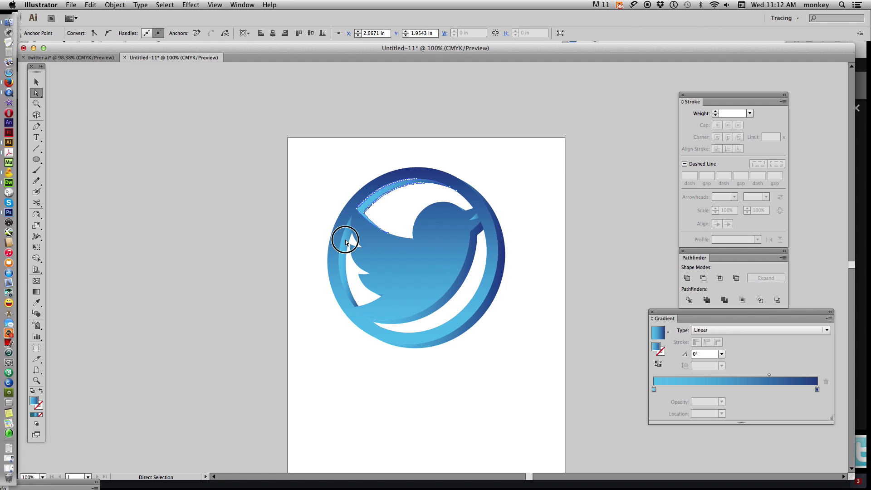
click(340, 285)
key(super+a)
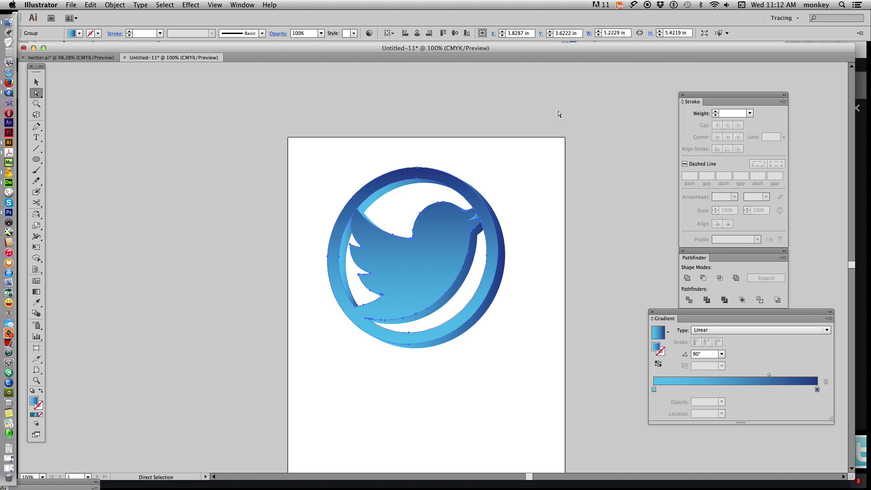
key(super+shift+a)
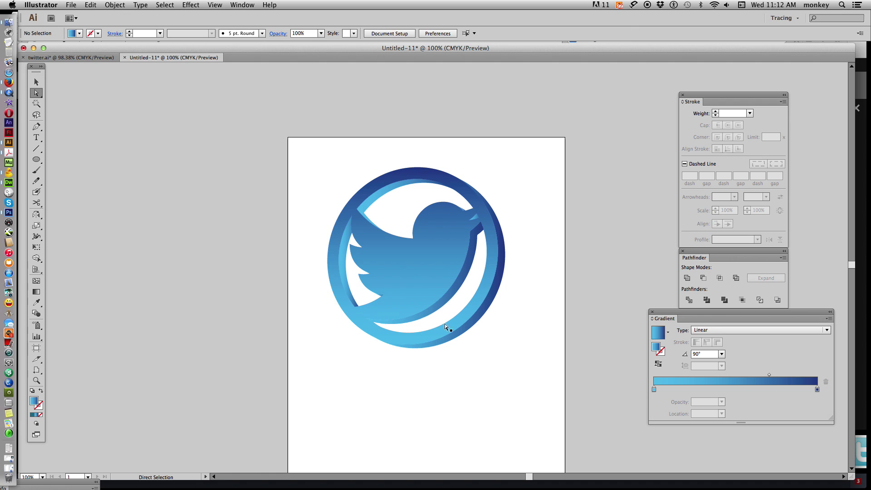
Step: Check that the logo's face and sides can be selected together, and clear the selection
drag(680, 312, 677, 354)
drag(314, 156, 534, 371)
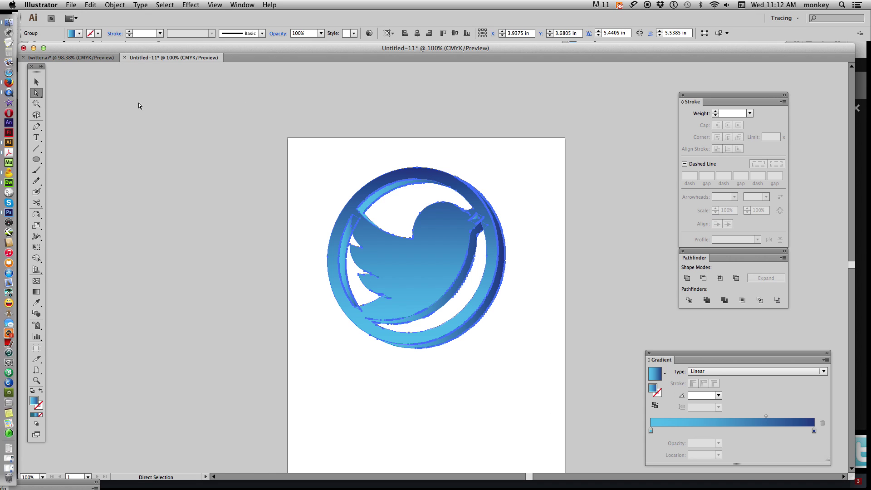
click(36, 81)
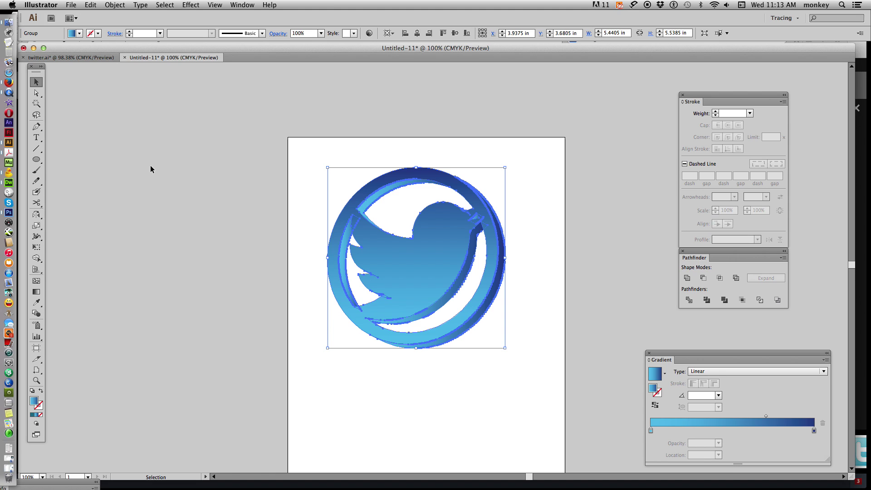
drag(692, 352, 592, 115)
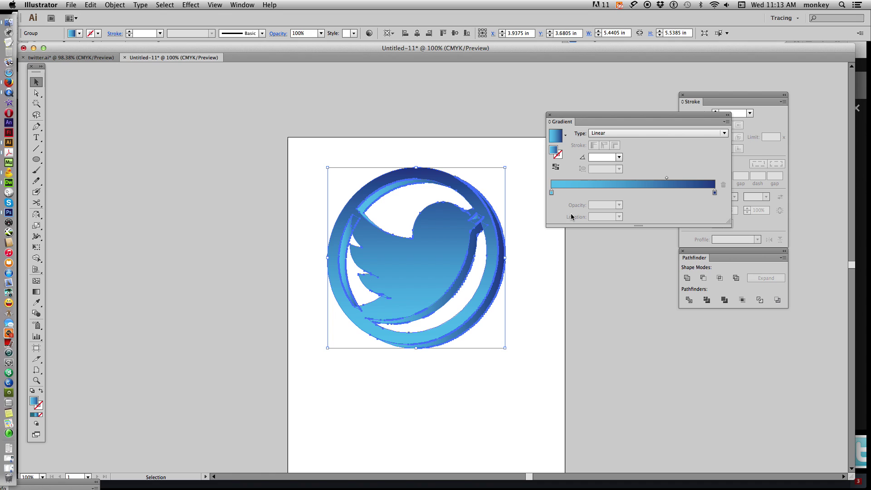
click(186, 285)
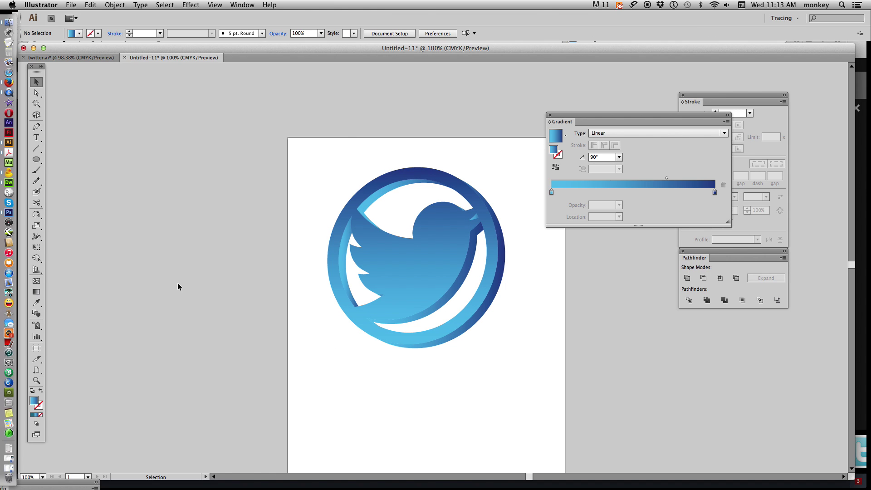
drag(317, 169, 517, 363)
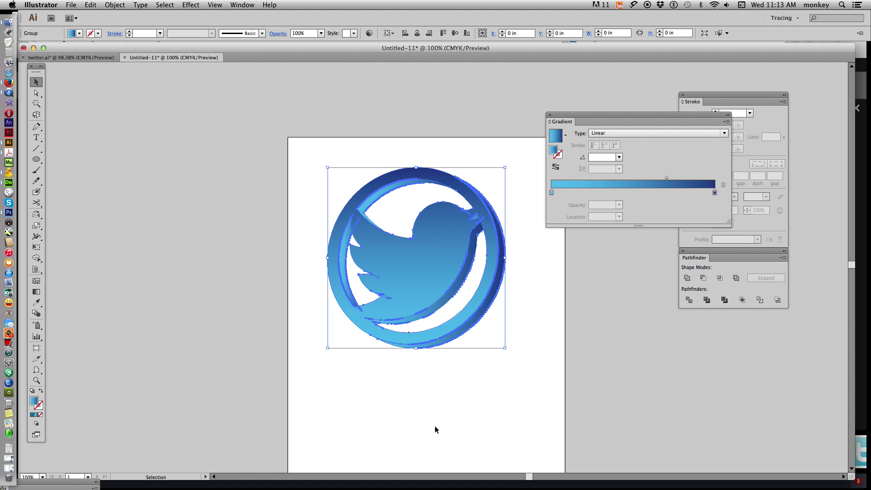
click(298, 142)
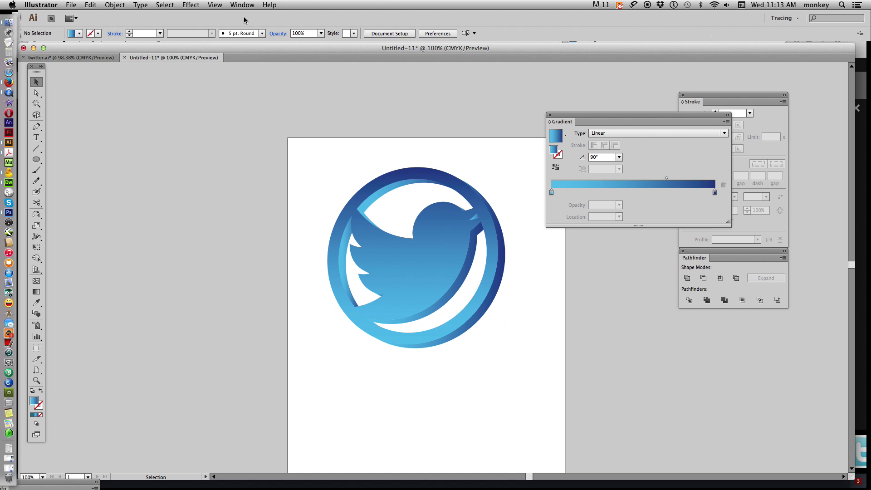
Step: Open the Metals gradient swatch library and place it clear of the artwork
click(244, 5)
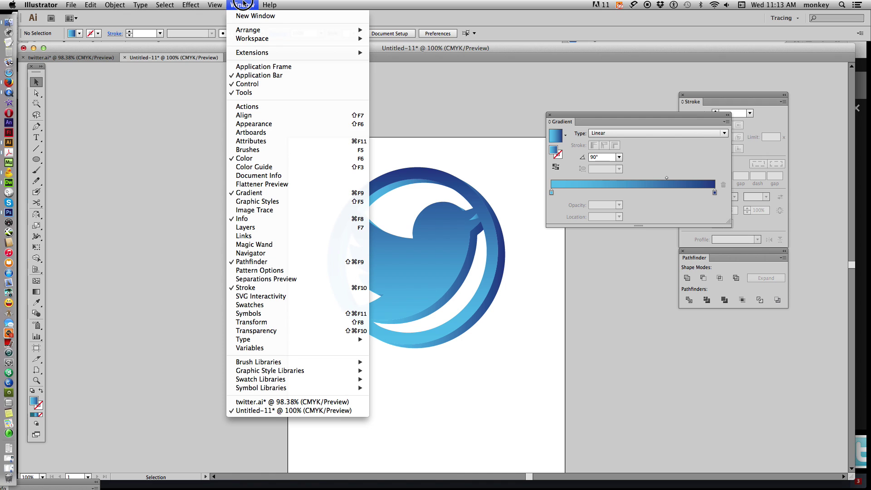
mouse_move(323, 383)
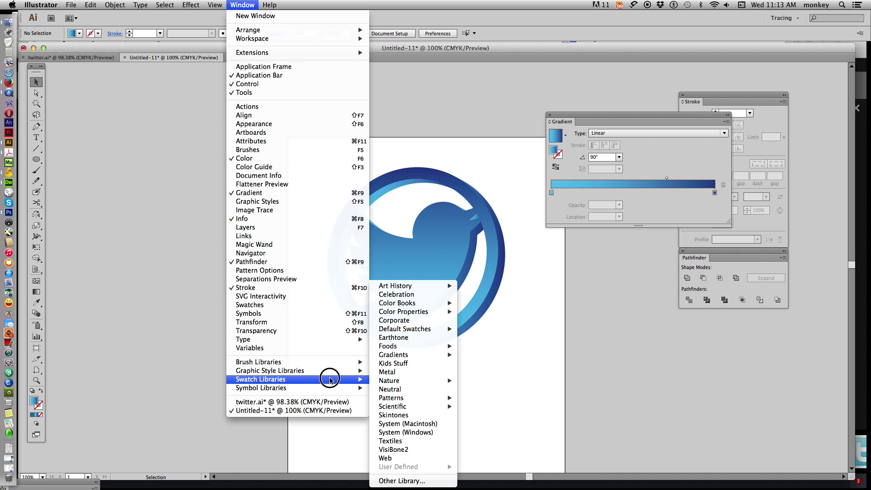
mouse_move(360, 366)
mouse_move(412, 355)
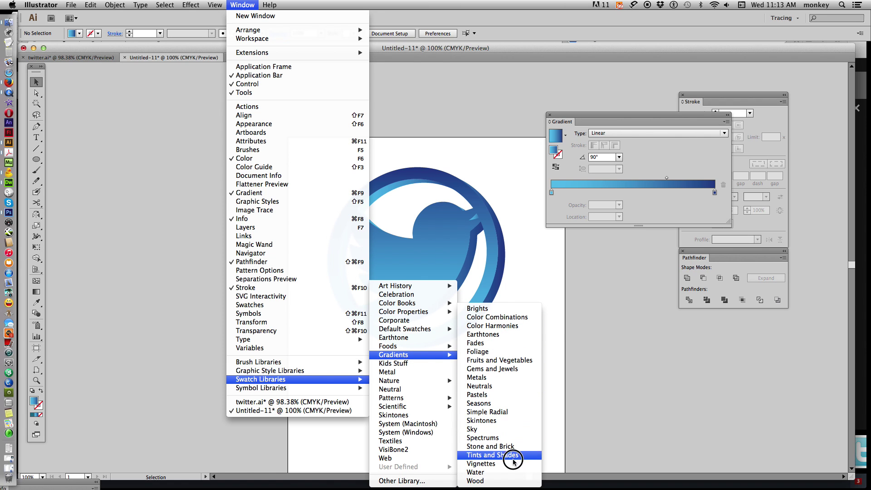
click(477, 378)
drag(500, 213, 660, 106)
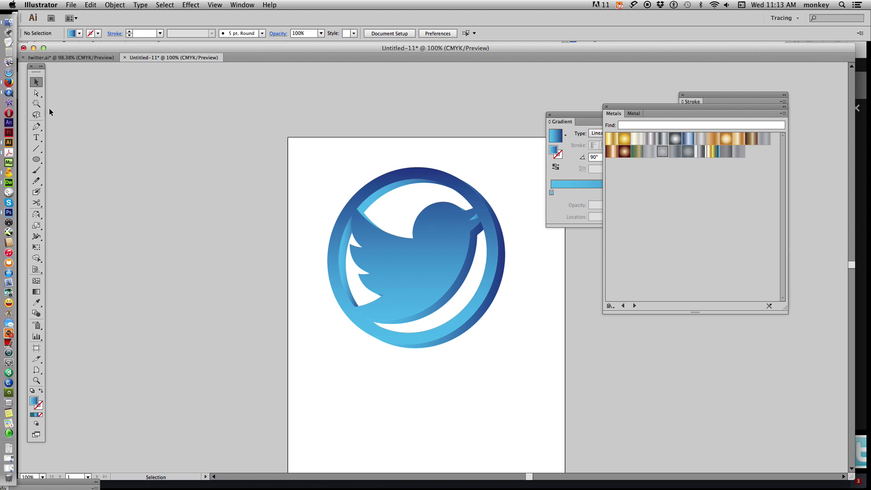
Step: Select the logo's front face and fill it with the first gold linear gradient from the Metals library
click(36, 92)
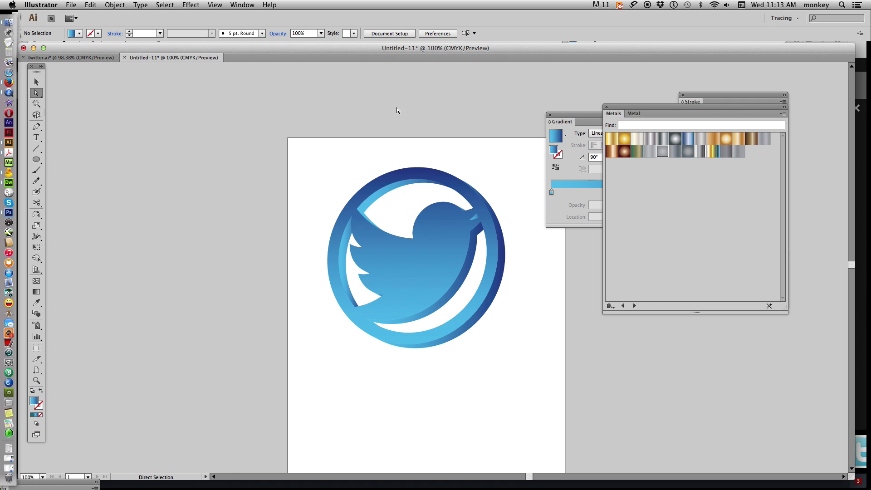
click(437, 241)
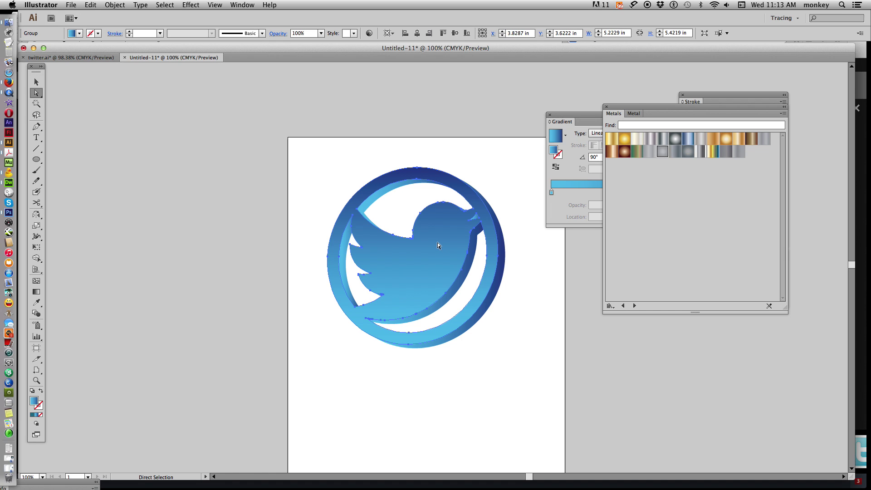
click(611, 138)
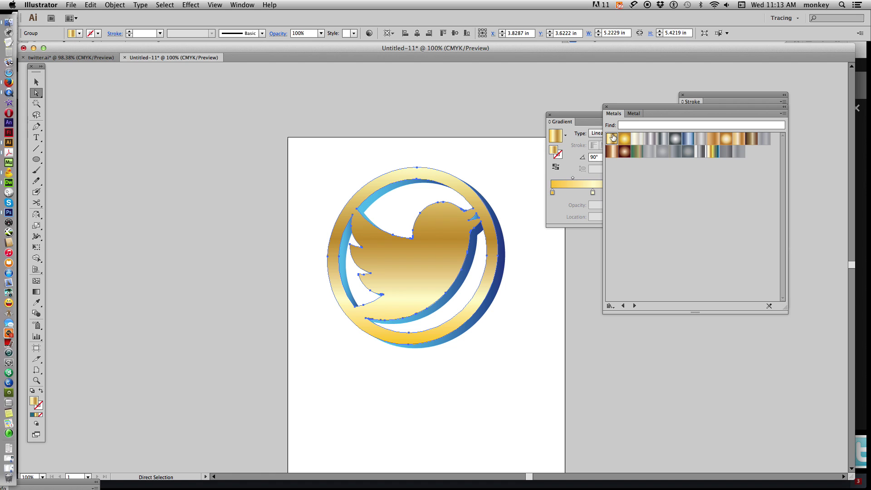
Step: Set the gold face's gradient angle to 60°, with the Metals library moved below the gradient settings
mouse_move(621, 114)
mouse_down()
mouse_move(599, 227)
mouse_move(566, 243)
mouse_up()
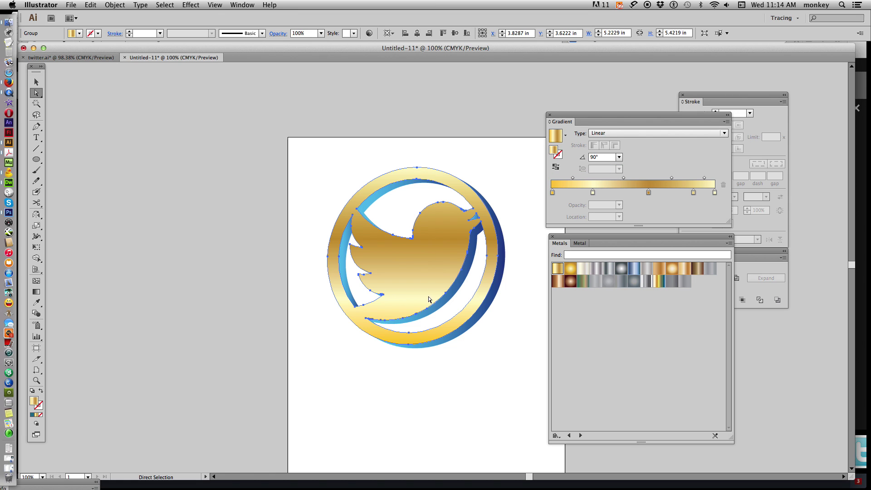
click(593, 157)
text(120)
key(Return)
key(Down)
key(Down)
key(Down)
key(Down)
key(Down)
key(Down)
key(Down)
key(Down)
key(Down)
key(Down)
key(Down)
key(Down)
key(Down)
key(Down)
key(Down)
key(Down)
key(Down)
key(Down)
key(Down)
key(Down)
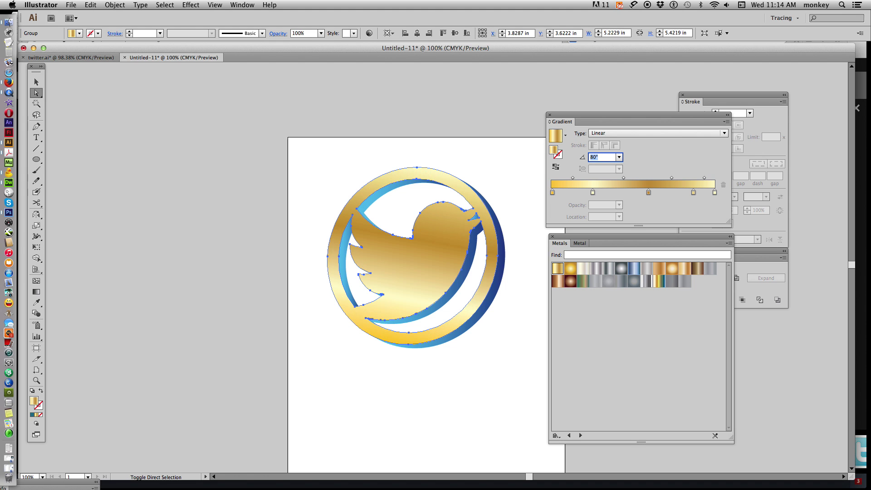
key(Down)
key(Down)
key(Down)
key(Down)
key(Down)
key(Down)
key(Down)
key(Down)
key(Down)
key(Down)
key(Down)
key(Down)
key(Down)
key(Down)
key(Down)
key(Down)
key(Down)
key(Down)
key(Down)
key(Down)
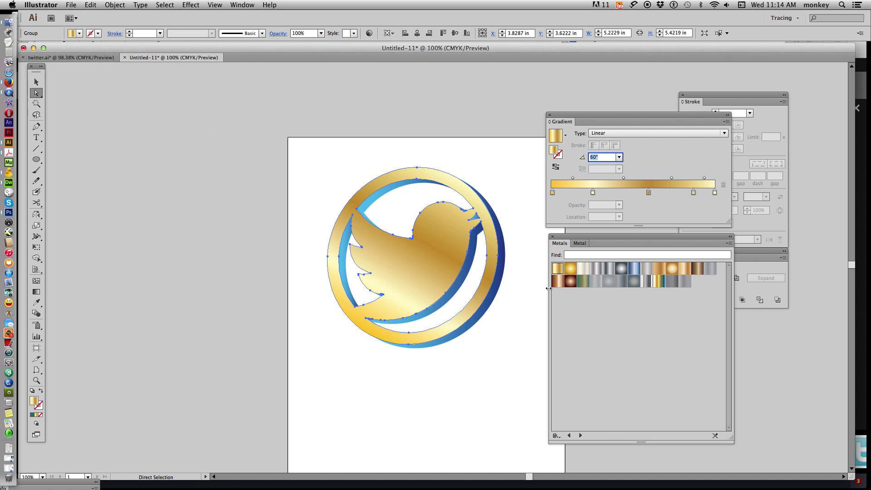
Step: Lock the gold face and copy its gradient onto the extruded side pieces with the Eyedropper, leaving nothing selected
key(v)
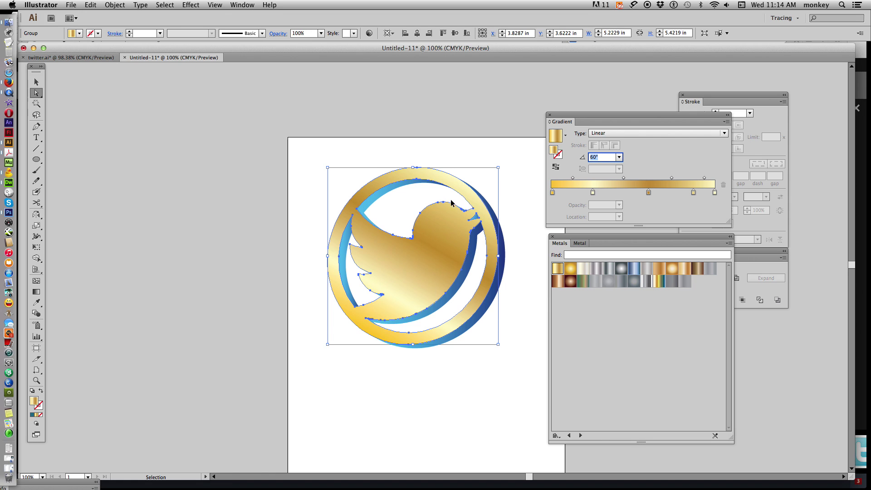
super+click(450, 200)
drag(315, 148, 529, 379)
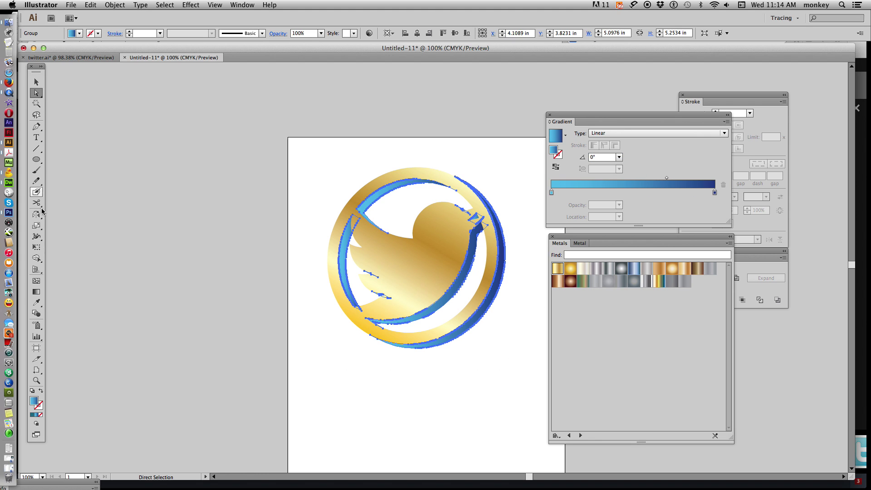
click(36, 302)
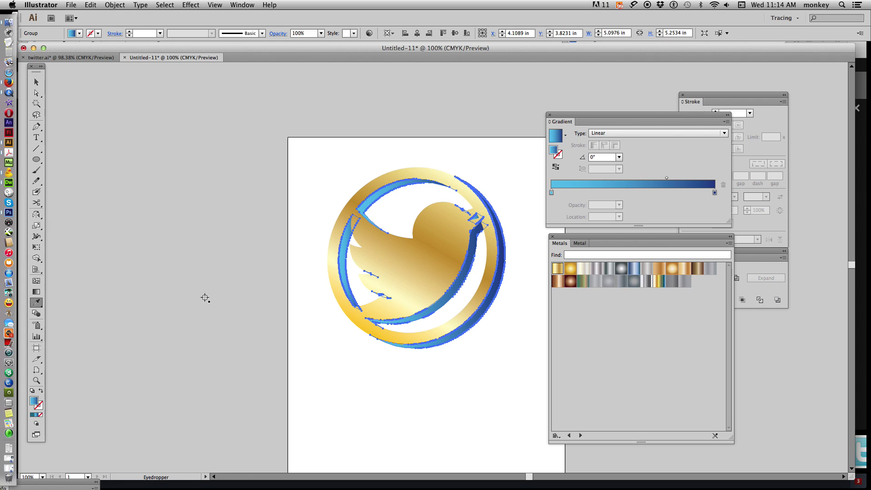
click(431, 252)
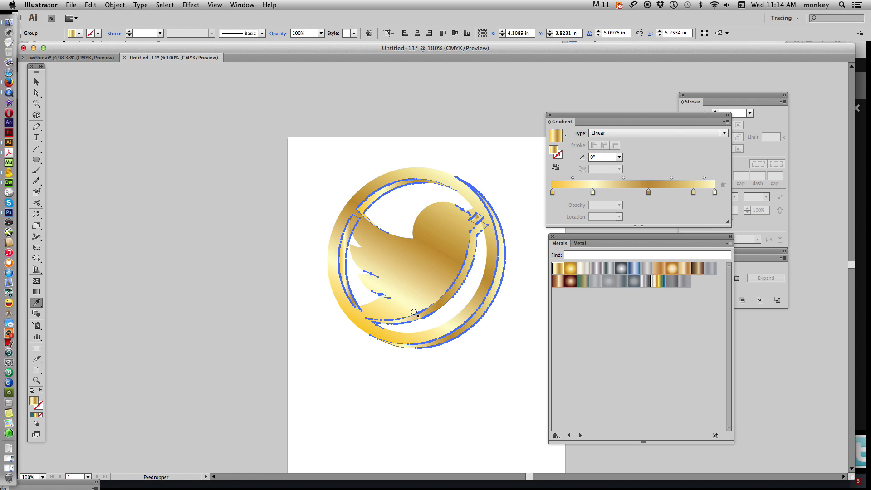
click(37, 83)
click(204, 144)
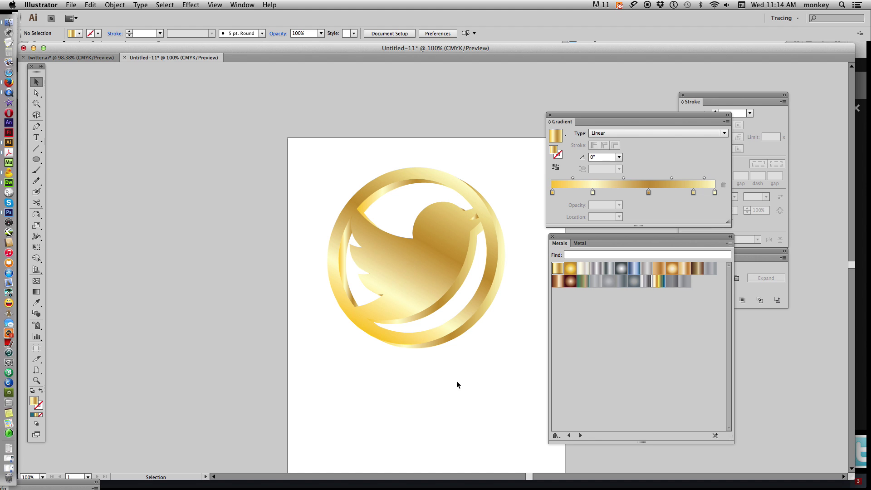
Step: Fill the ring's left inner side piece with the gold radial gradient from the Metals library and clear the selection
click(37, 380)
drag(293, 135, 556, 399)
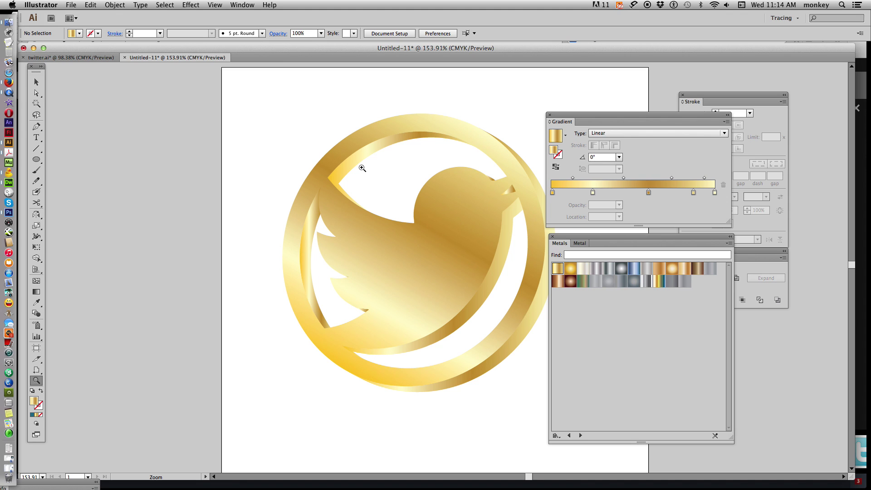
click(37, 93)
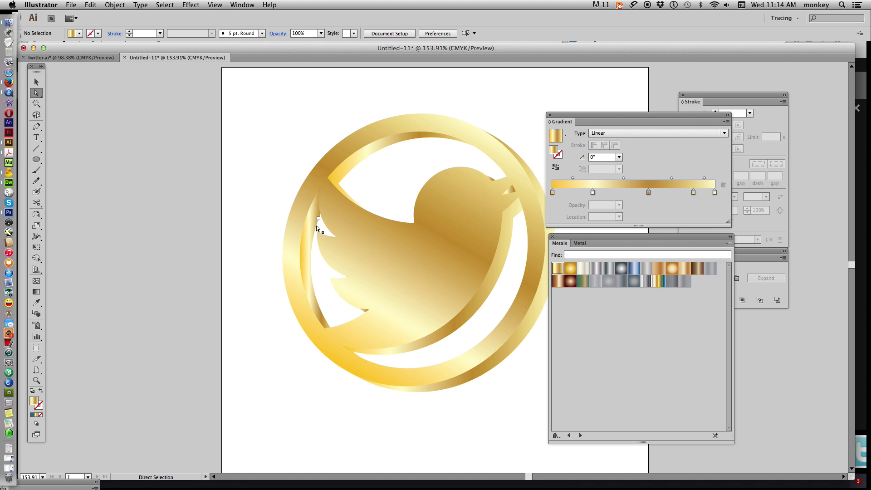
click(306, 248)
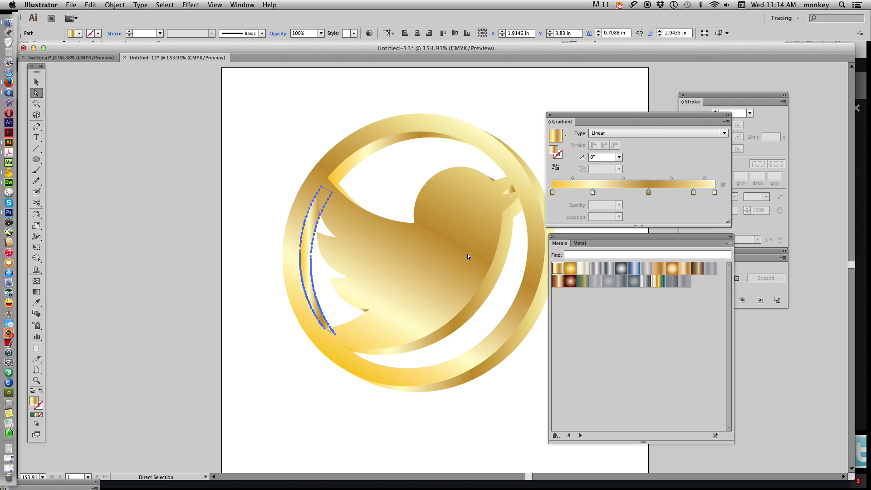
click(568, 273)
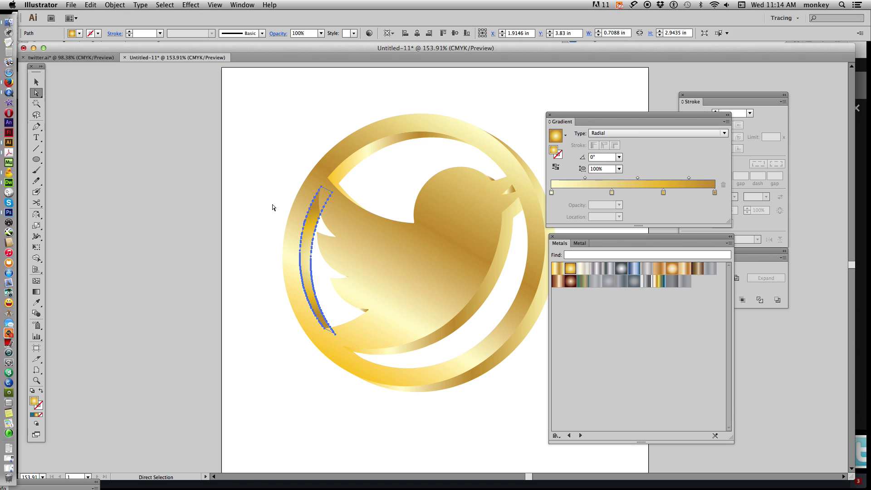
click(210, 302)
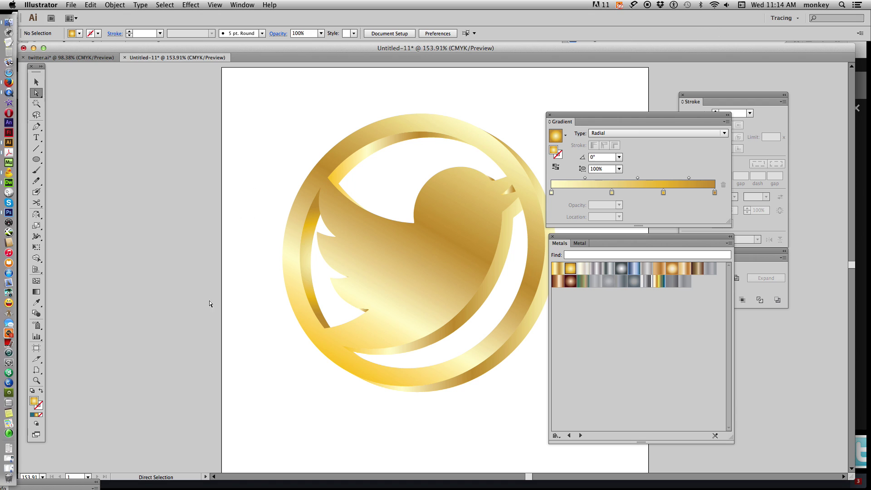
Step: Fill the ring's upper inner side piece with the gold radial gradient and clear the selection
click(369, 159)
click(571, 270)
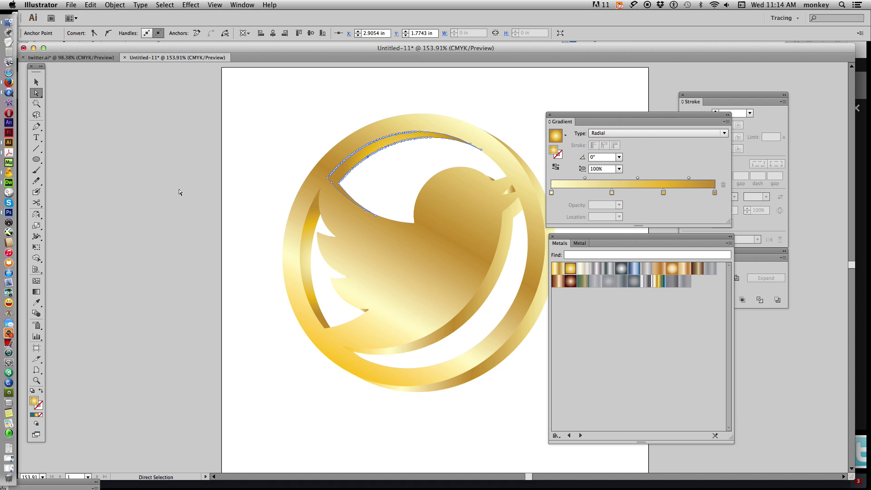
click(142, 295)
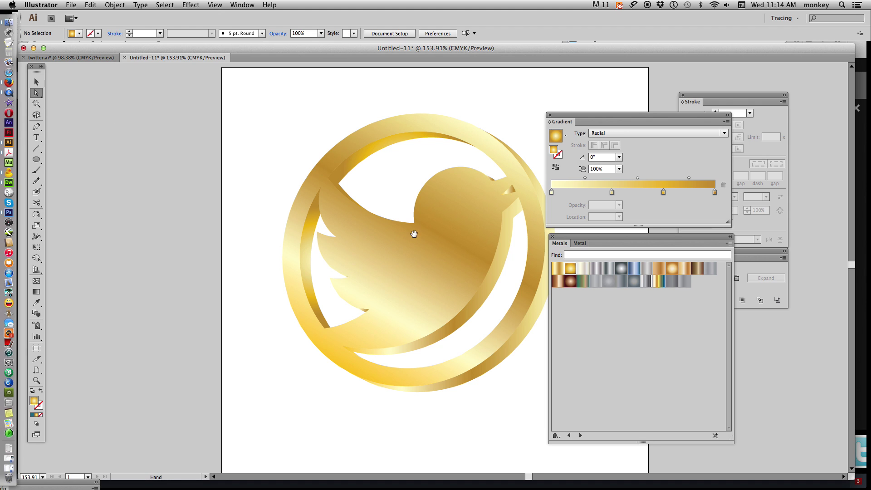
Step: Unlock all artwork and leave nothing selected
scroll(336, 203, right, 5)
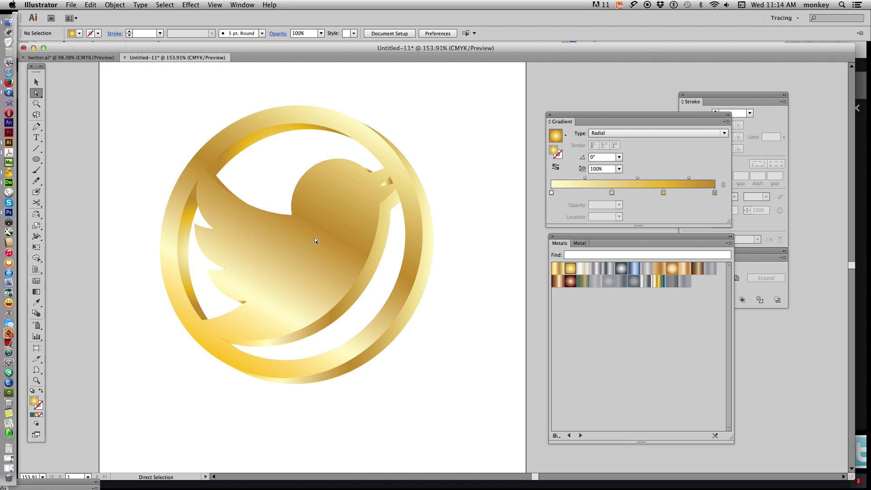
click(115, 4)
click(127, 64)
click(463, 156)
Step: Try outlining the gold face with a thin white stroke 0.5 pt wide
click(329, 219)
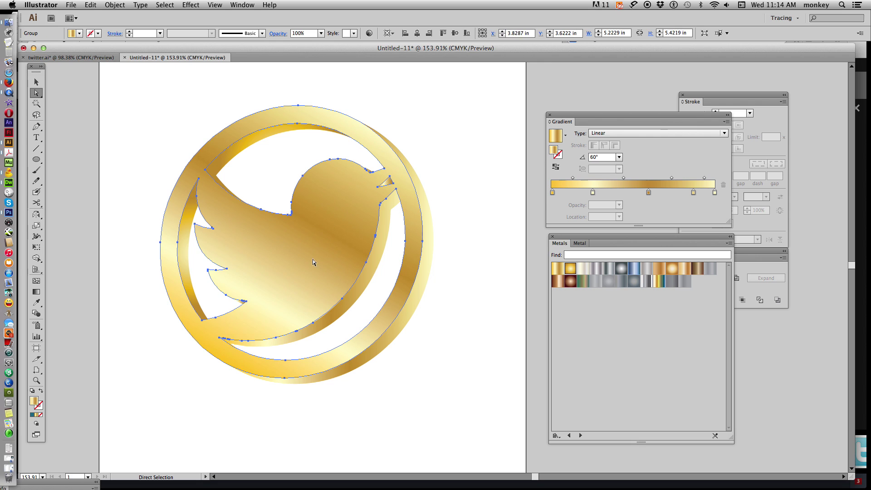
click(41, 407)
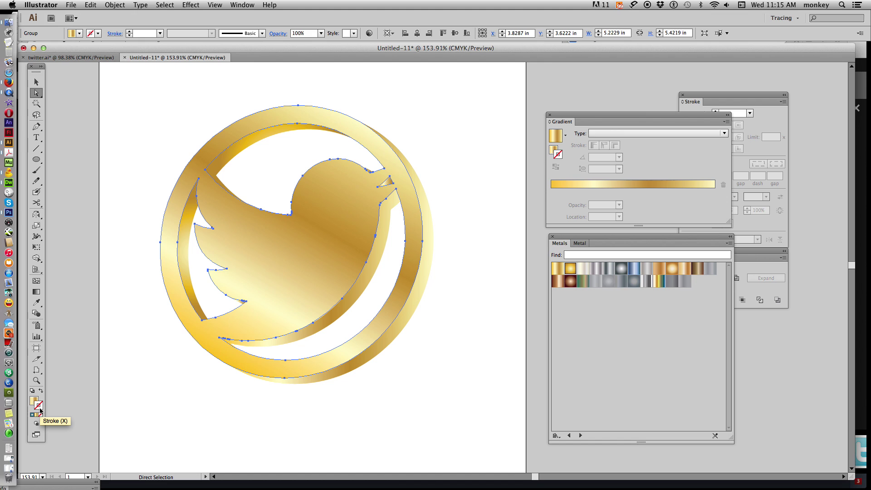
double_click(40, 407)
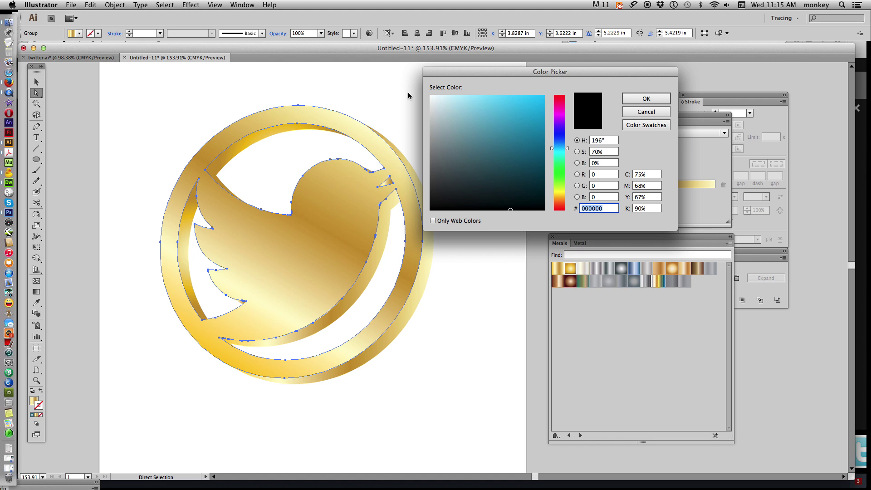
click(646, 100)
click(714, 99)
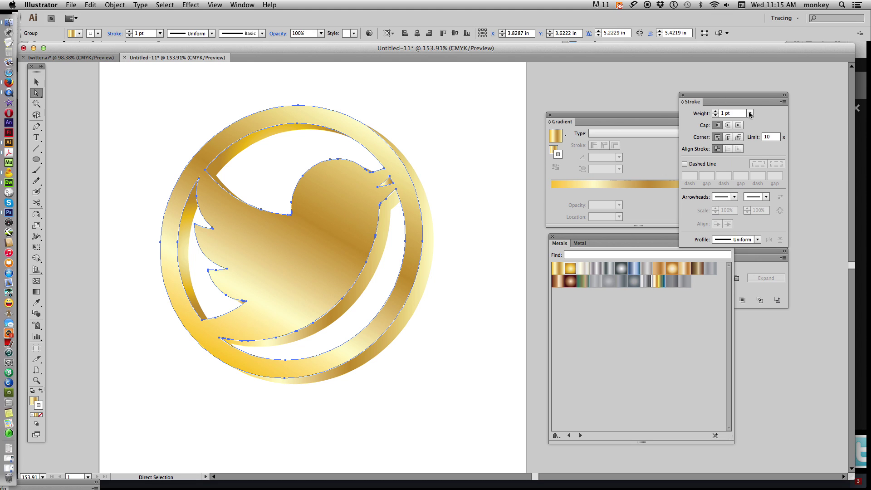
click(749, 113)
click(759, 132)
click(470, 142)
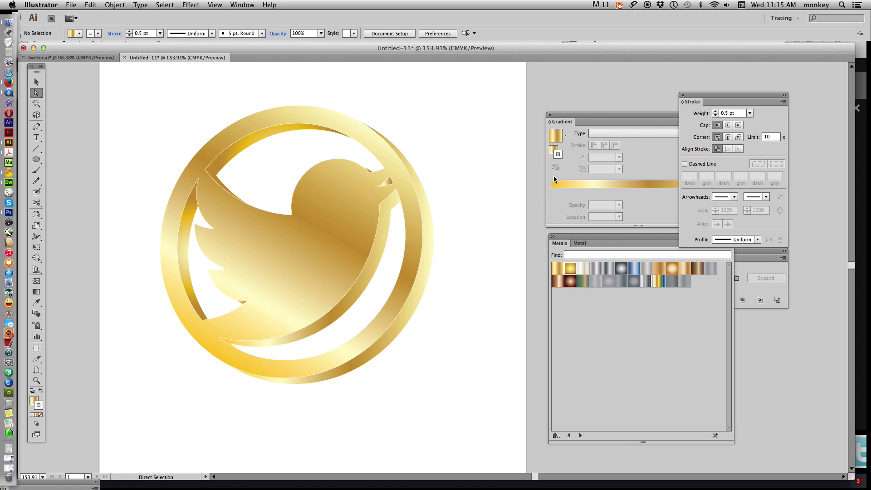
Step: Undo the stroke on the gold face and clear the selection
key(super+a)
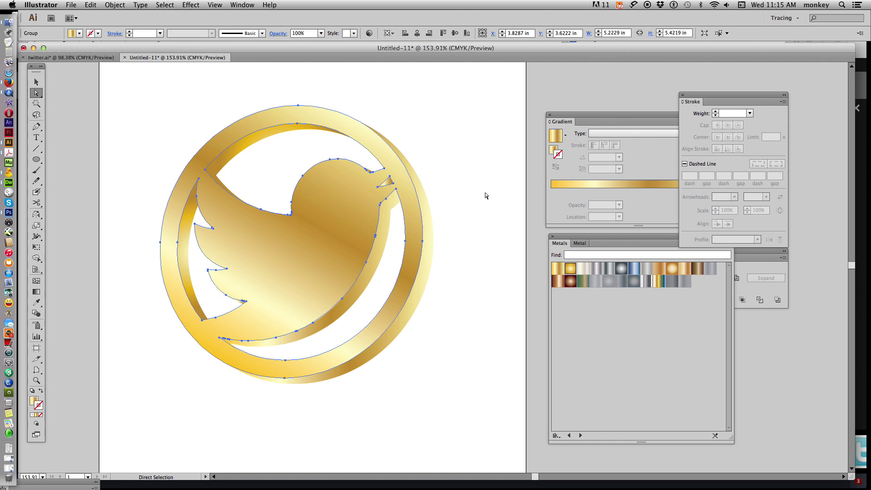
click(473, 211)
click(33, 400)
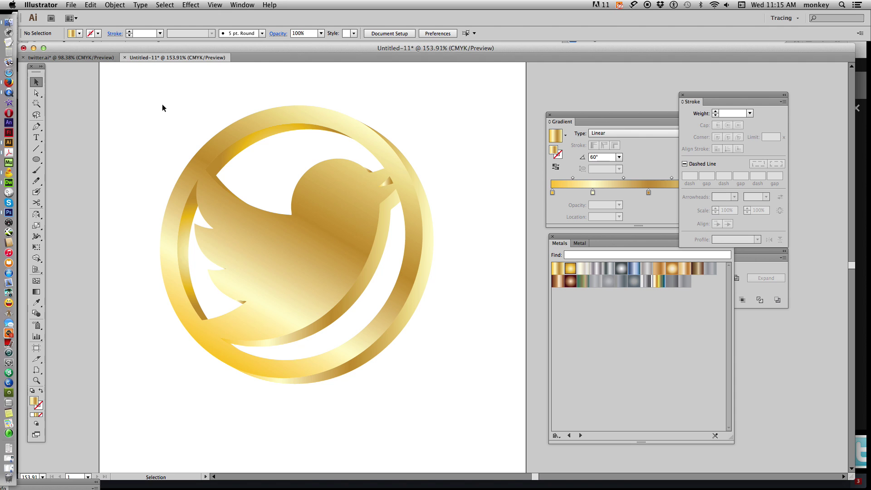
Step: Scale the whole logo down until its face is about 3.5 in wide, and move it toward the artboard's middle
key(super+minus)
key(super+minus)
key(super+minus)
drag(304, 193, 447, 351)
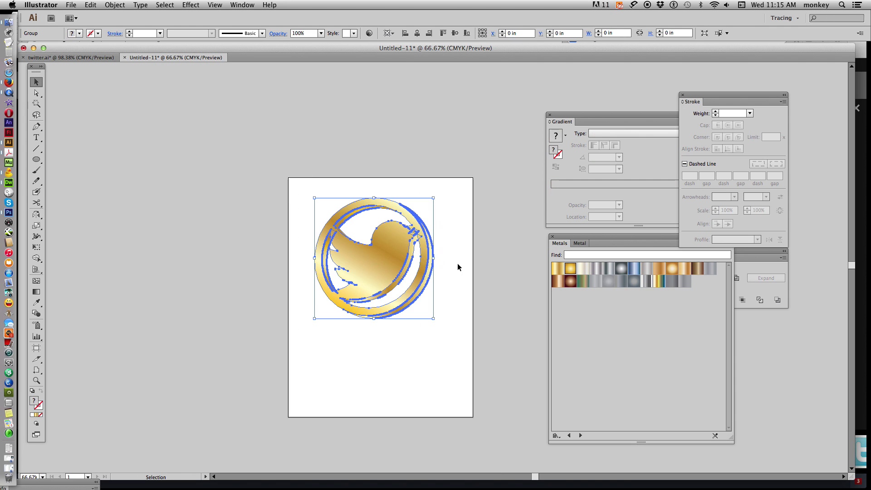
drag(433, 199, 395, 235)
drag(356, 278, 381, 338)
Step: Select the reduced logo's front face and fill it with a silver linear gradient from the Metals library
click(36, 380)
drag(327, 266, 447, 390)
click(36, 92)
click(254, 112)
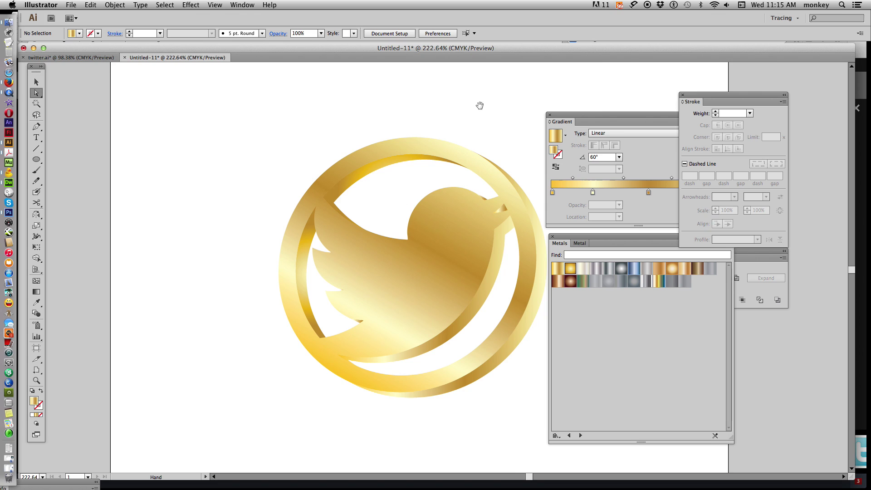
drag(478, 103, 356, 103)
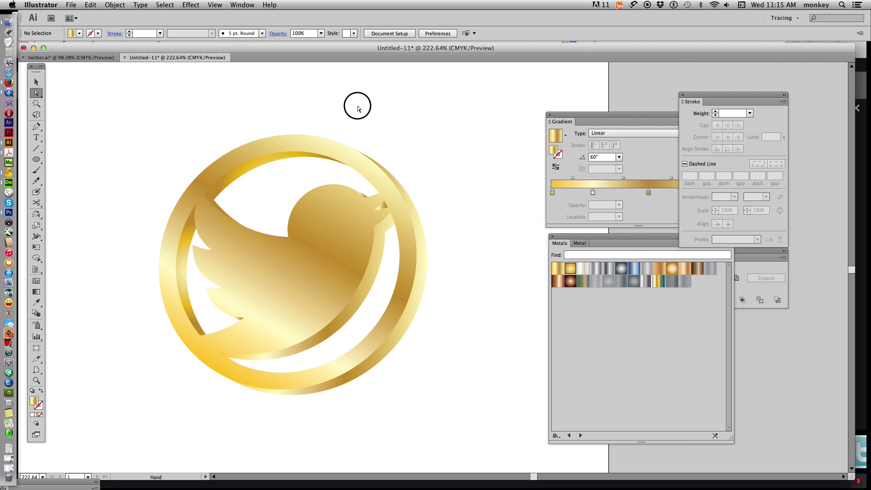
click(312, 238)
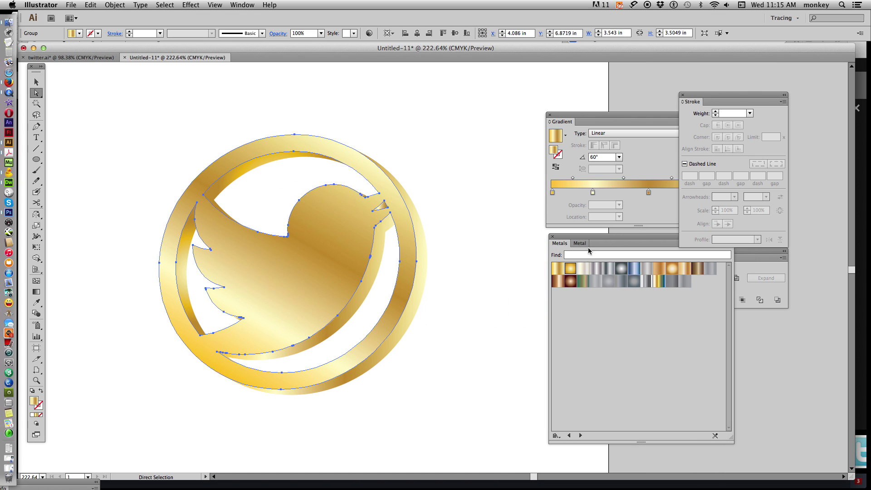
click(595, 271)
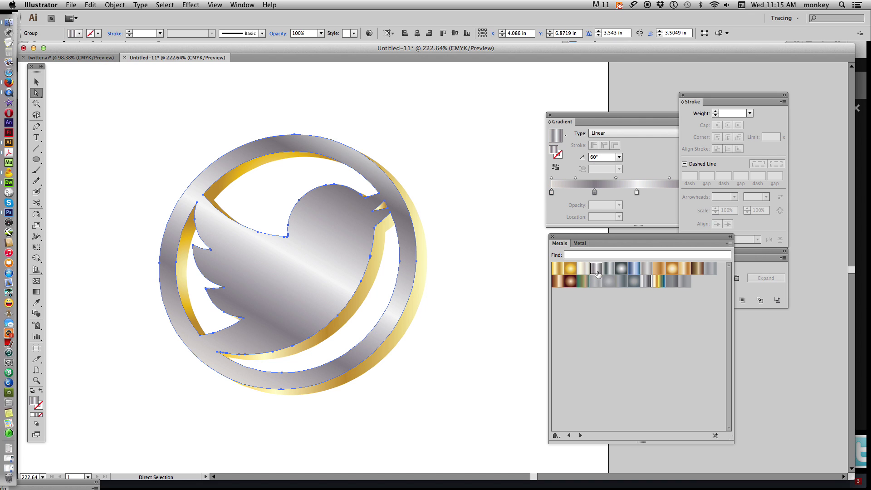
Step: Adjust the black value of the last colour stop in the face's silver gradient, ending at 40%
click(585, 157)
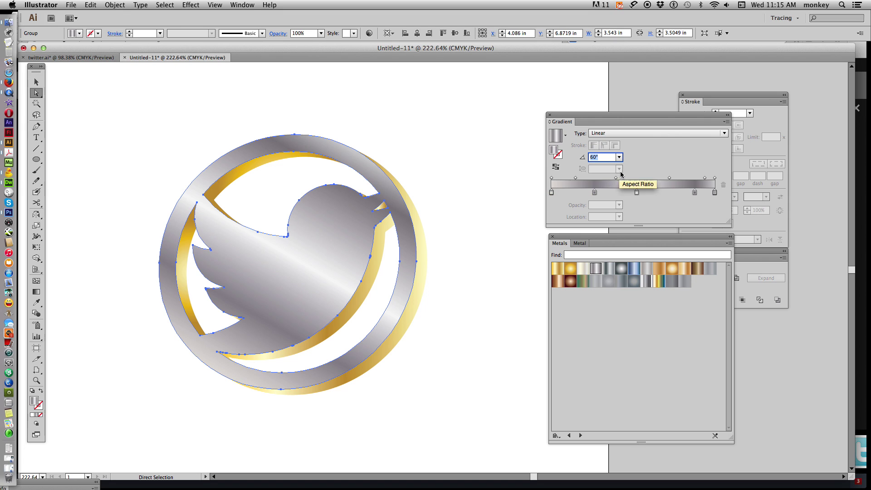
click(715, 192)
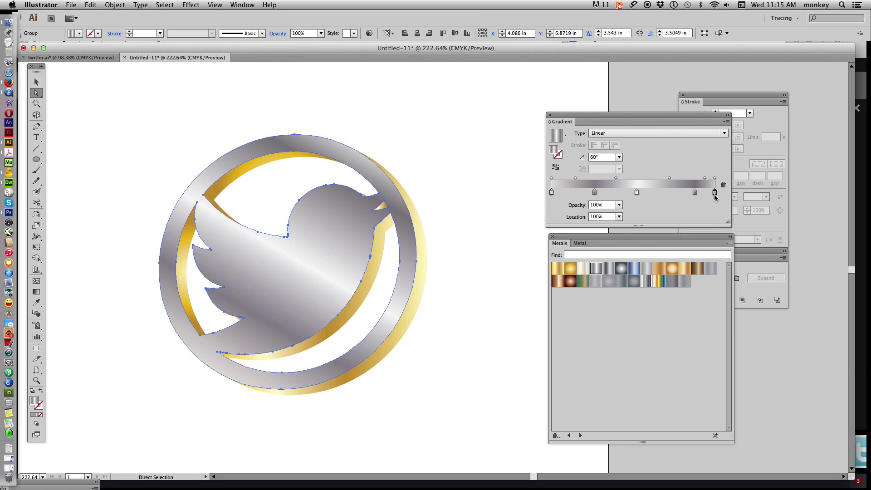
double_click(714, 193)
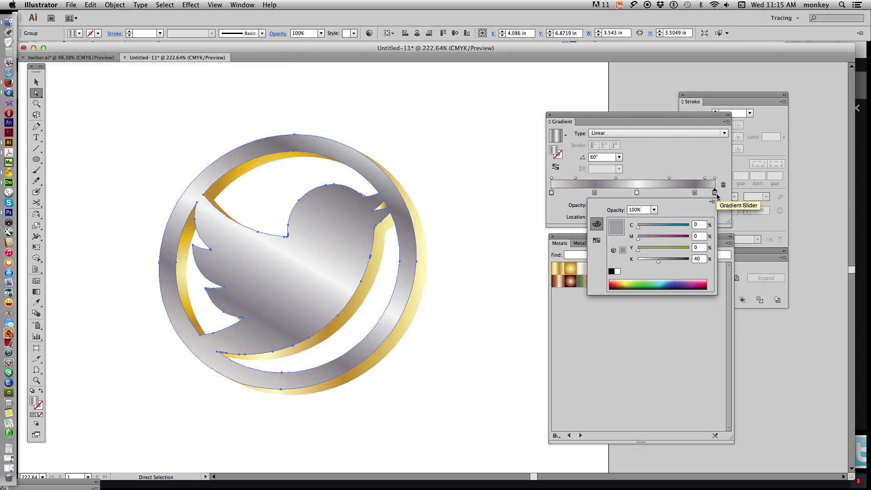
drag(660, 262, 693, 272)
double_click(698, 259)
text(40)
key(Return)
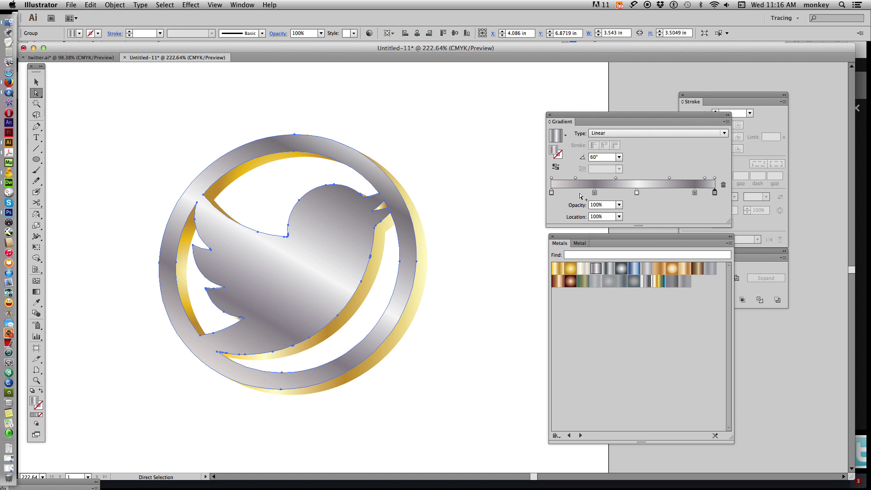
Step: Set the angle of the silver gradient on the logo's front face to 80°
double_click(599, 157)
key(shift+Up)
key(shift+Up)
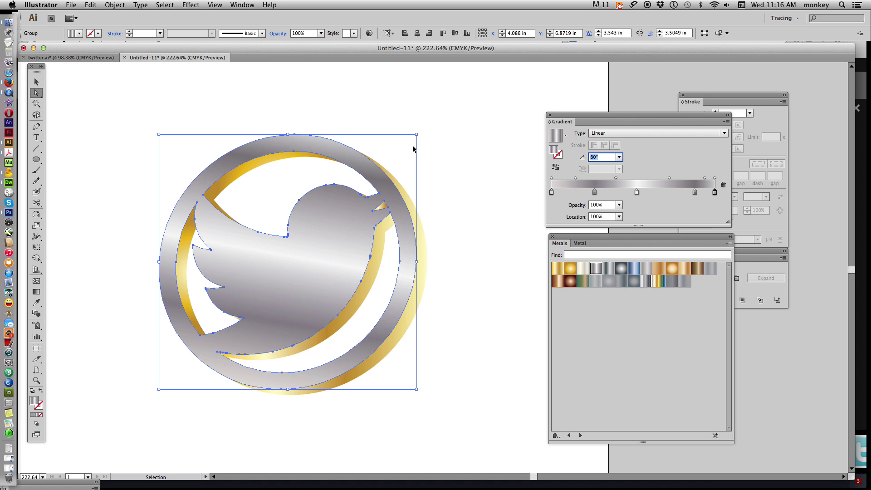
Step: Select the gold extruded side pieces without the front face, sample the face's silver gradient onto them with the Eyedropper, and deselect
click(413, 146)
drag(129, 94, 452, 413)
click(36, 301)
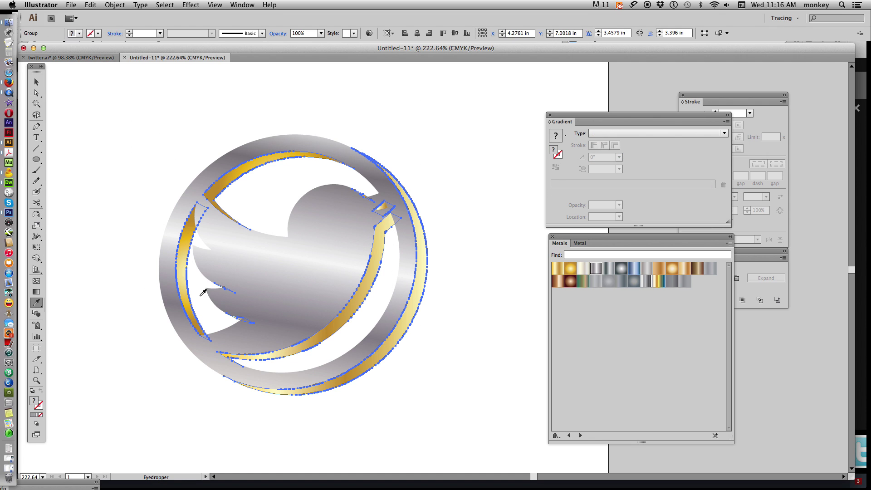
click(340, 232)
click(36, 92)
click(477, 185)
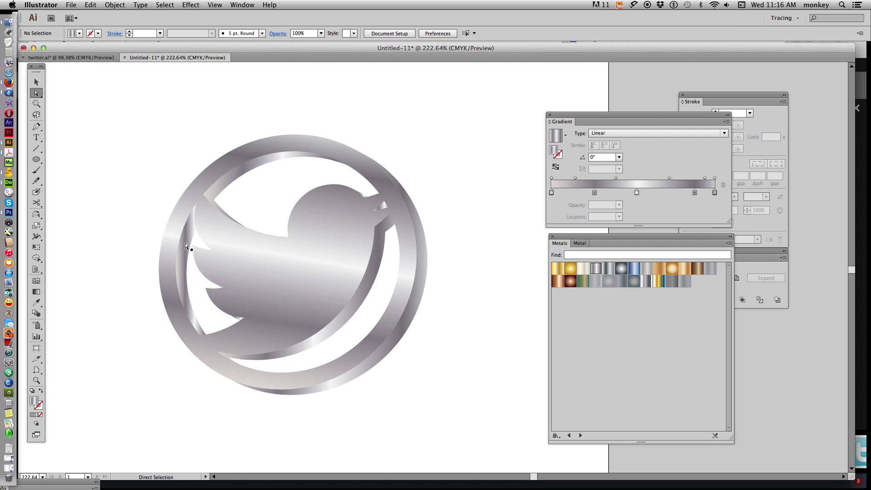
Step: Fill the extruded side piece along the ring's left inner edge with the Tin Radial gradient from the Metals library
click(180, 257)
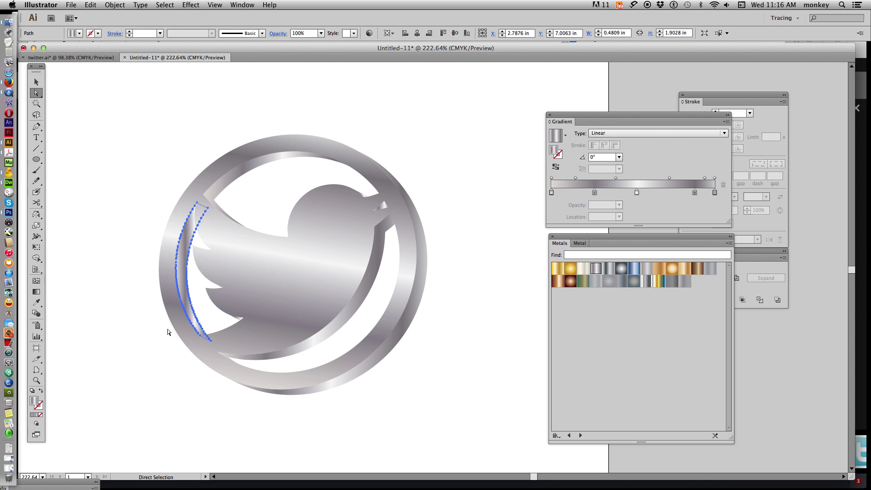
click(609, 281)
click(609, 282)
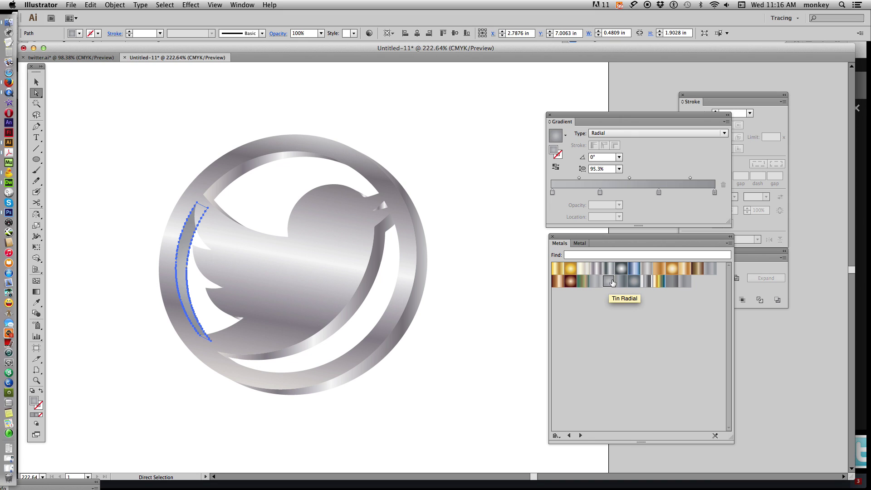
click(621, 268)
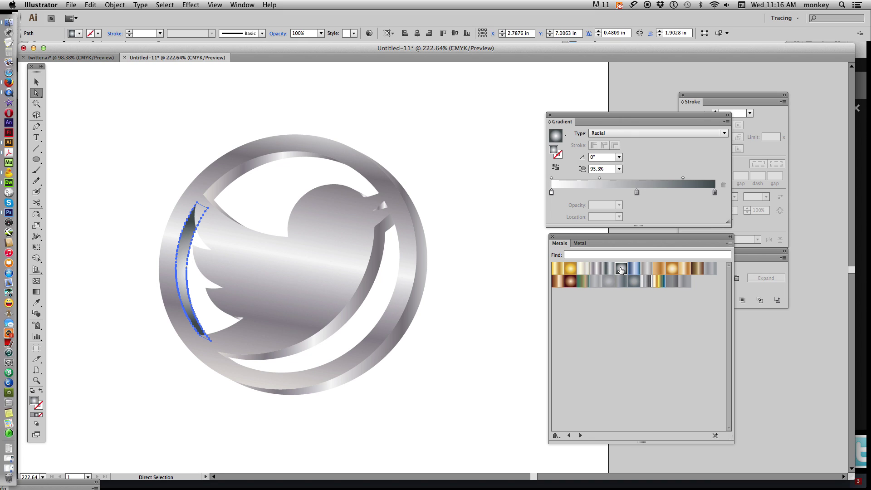
click(609, 282)
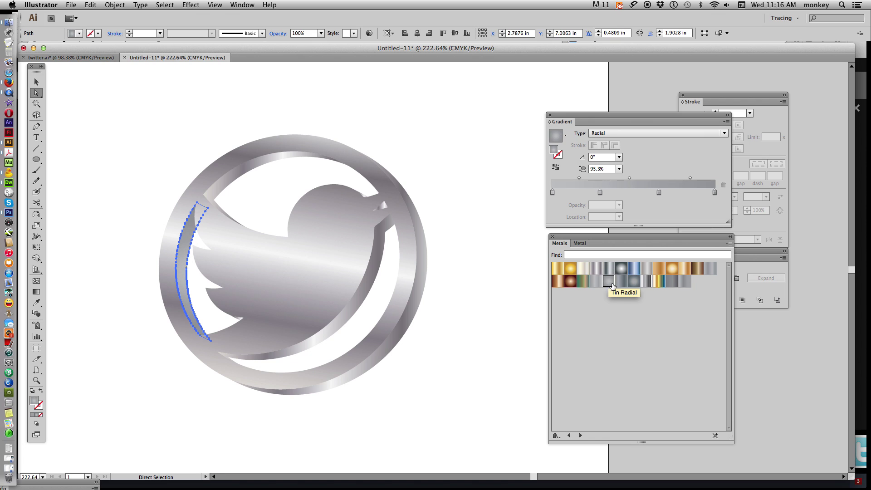
Step: Fill the side piece along the ring's upper inner edge with the Tin Radial gradient and clear the selection
click(249, 166)
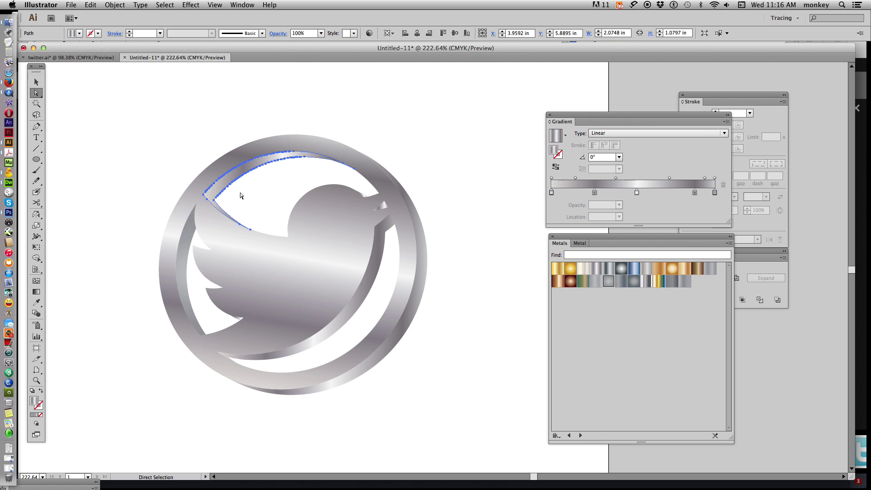
click(621, 270)
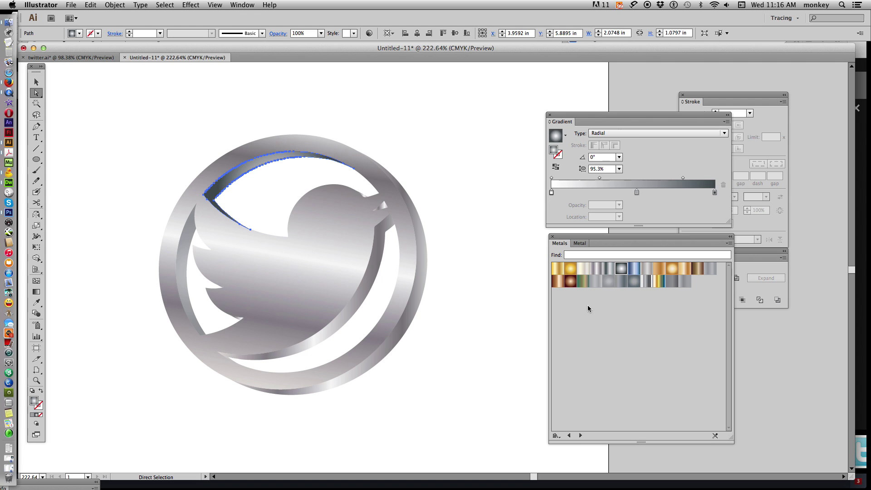
click(609, 281)
click(480, 280)
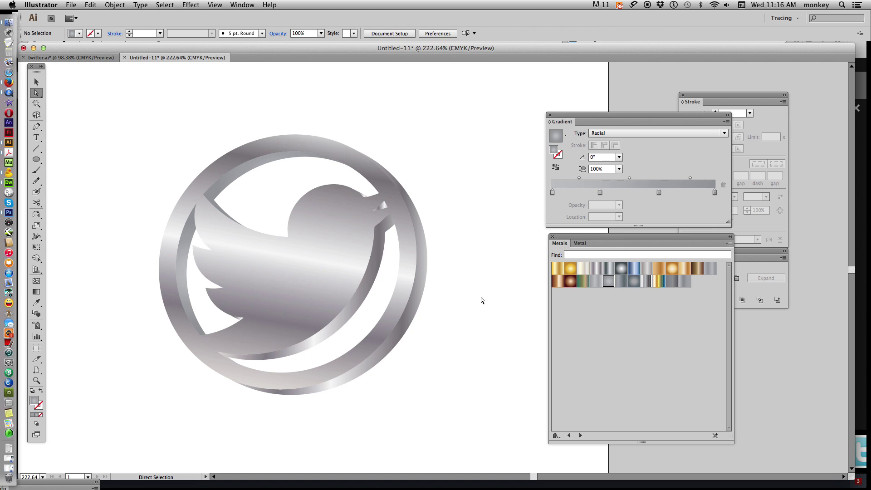
Step: Examine the gold and silver logos together on the whole artboard
key(super+minus)
key(super+minus)
key(super+minus)
key(super+minus)
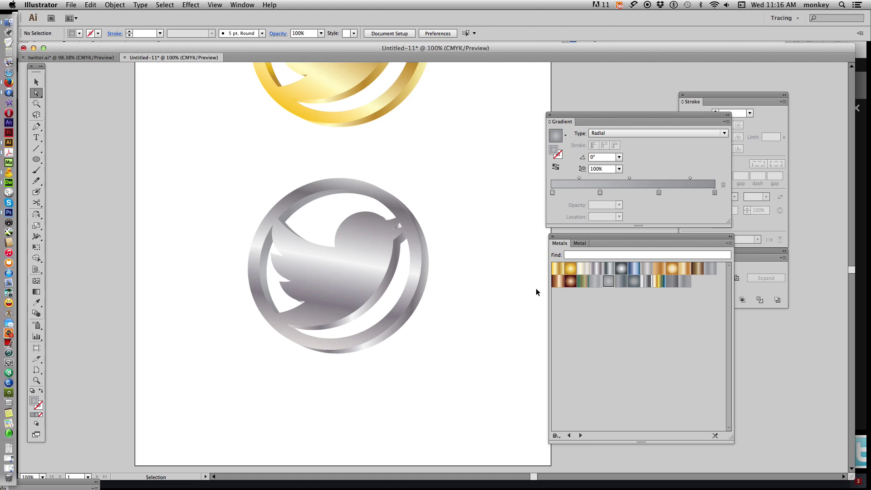
key(v)
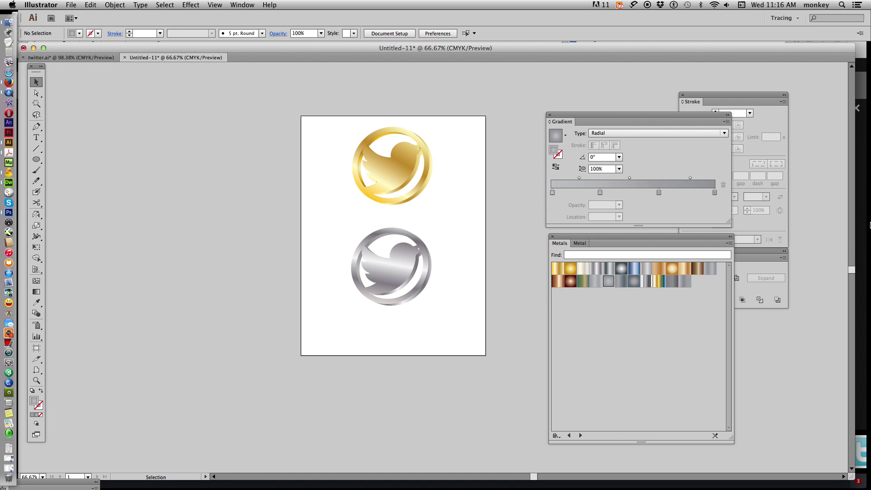
drag(327, 218, 452, 323)
click(444, 290)
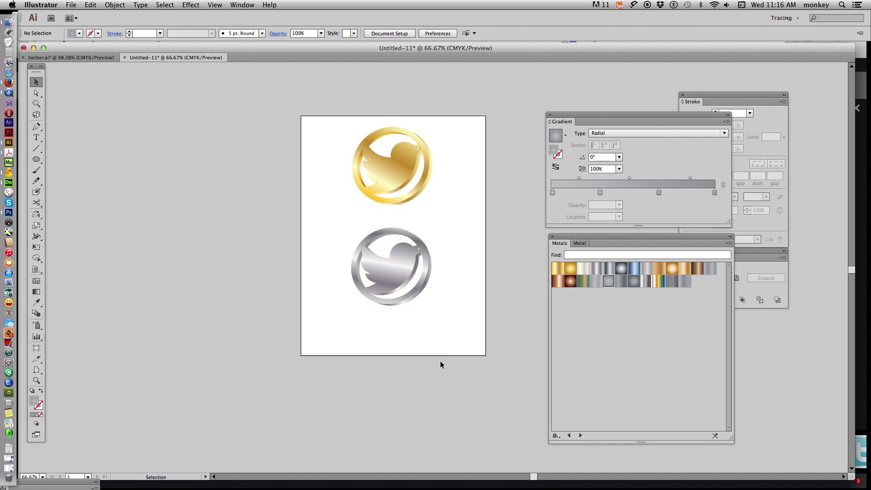